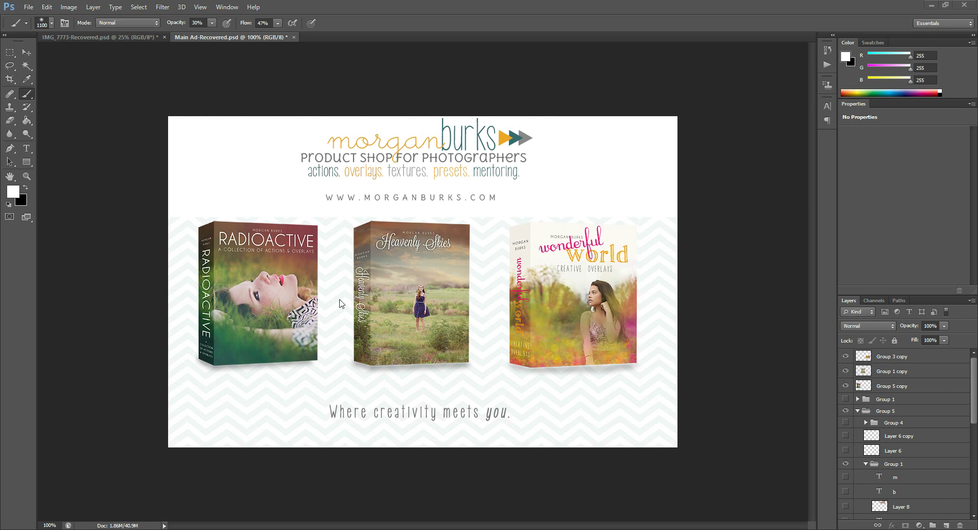
Step: Bring up the IMG_7773 portrait and set the Brush tool's opacity and flow to 100%
left_click(119, 38)
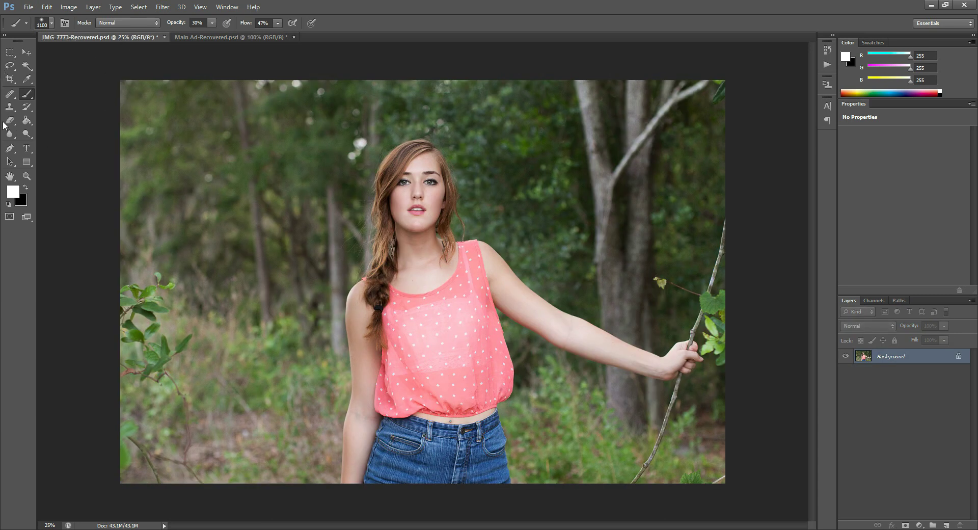
left_click(26, 107)
left_click(27, 94)
left_click(212, 23)
left_click_drag(287, 39, 287, 39)
left_click(278, 23)
left_click_drag(279, 33, 320, 35)
Step: Reduce the brush to 600 px and paint a soft white stroke across the trees and the woman's forehead
key("bracketleft")
key("bracketleft")
key("bracketleft")
key("bracketleft")
key("bracketleft")
left_click_drag(190, 172, 559, 147)
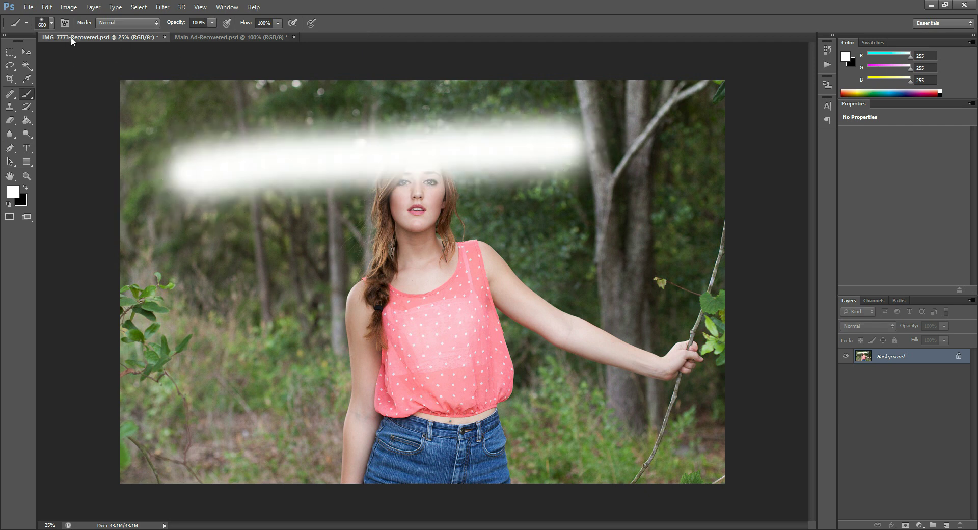
Step: Set the brush hardness to 45% and paint a second white stroke across the woman's chest
left_click(51, 23)
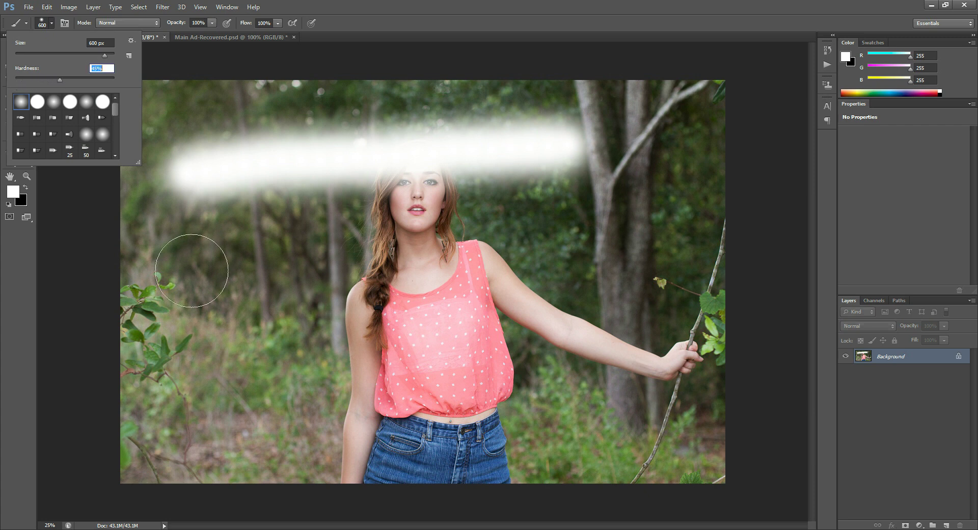
left_click(218, 283)
mouse_move(204, 275)
left_mouse_down()
mouse_move(511, 270)
mouse_move(623, 255)
left_mouse_up()
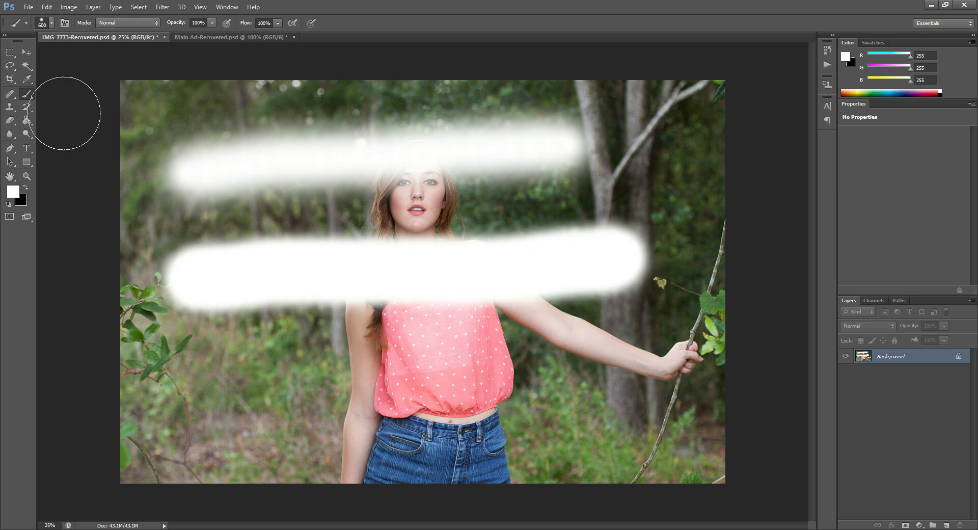
Step: Raise the brush hardness to its maximum and paint a hard-edged white stroke across the woman's waist
left_click(51, 24)
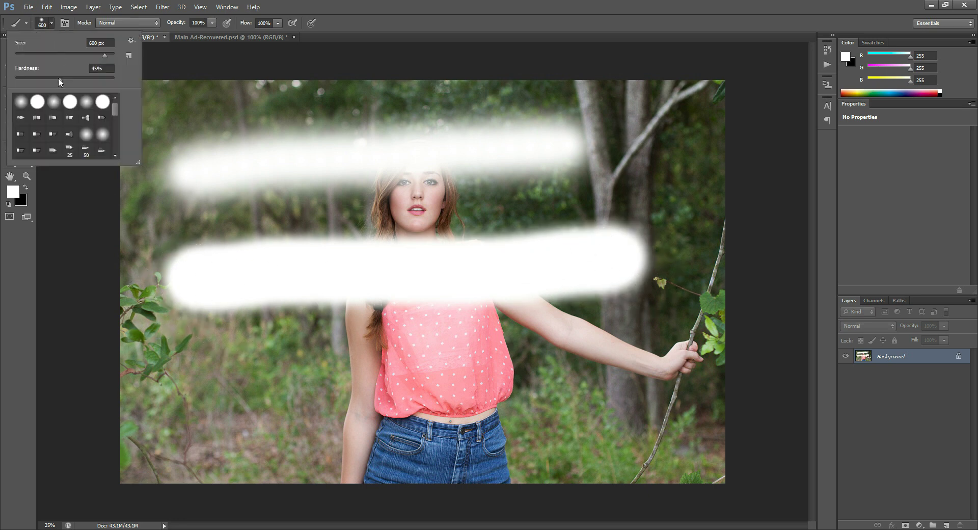
mouse_move(202, 408)
left_mouse_down()
mouse_move(434, 381)
mouse_move(671, 376)
left_mouse_up()
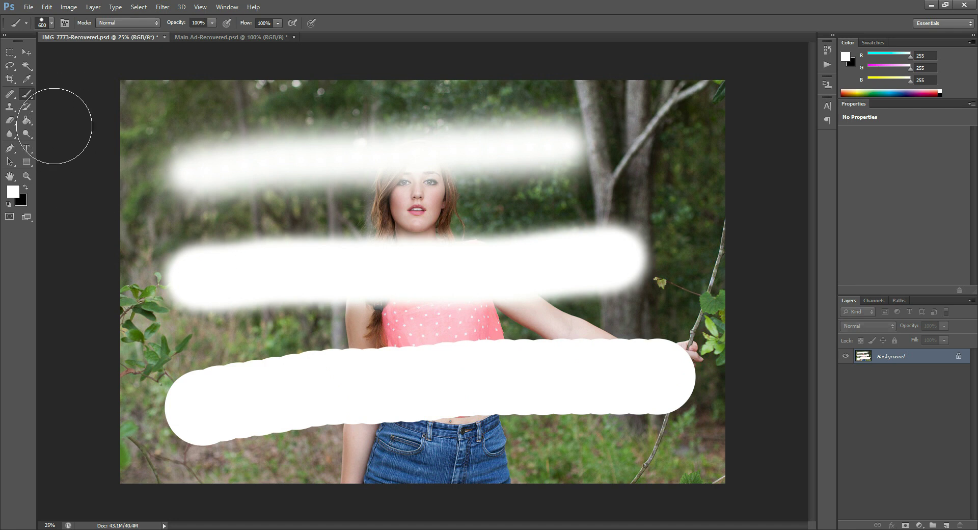
Step: Set the brush hardness to 0% and undo the three white strokes
left_click(51, 23)
left_click_drag(113, 80, 1, 92)
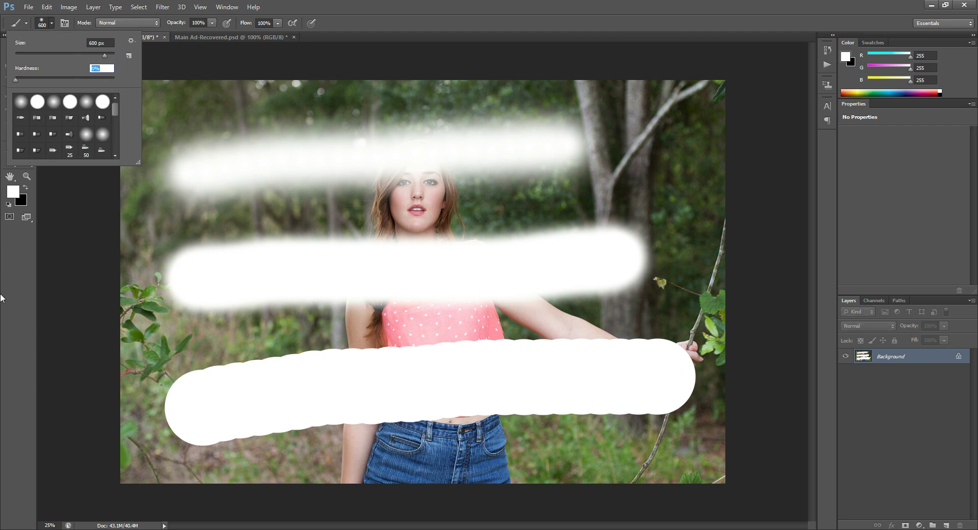
key("ctrl+z")
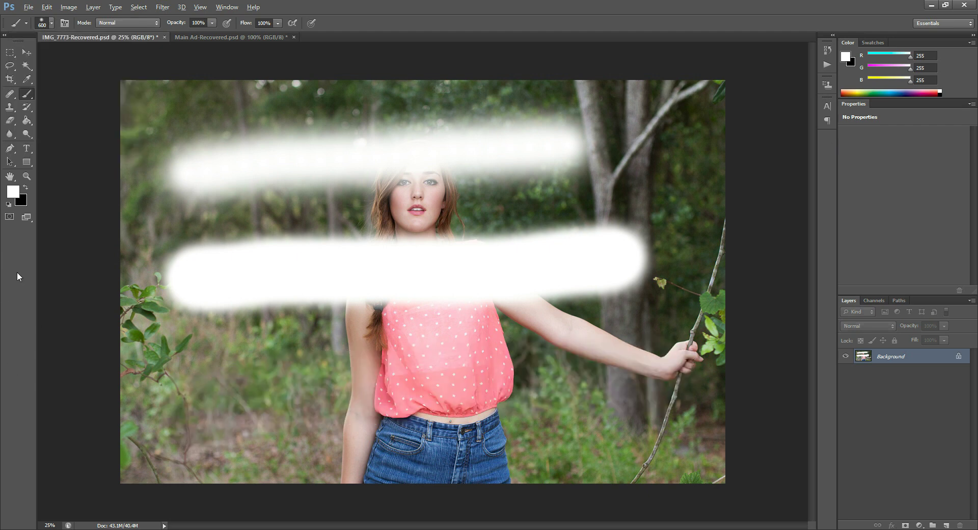
key("ctrl+alt+z")
key("ctrl+alt+z")
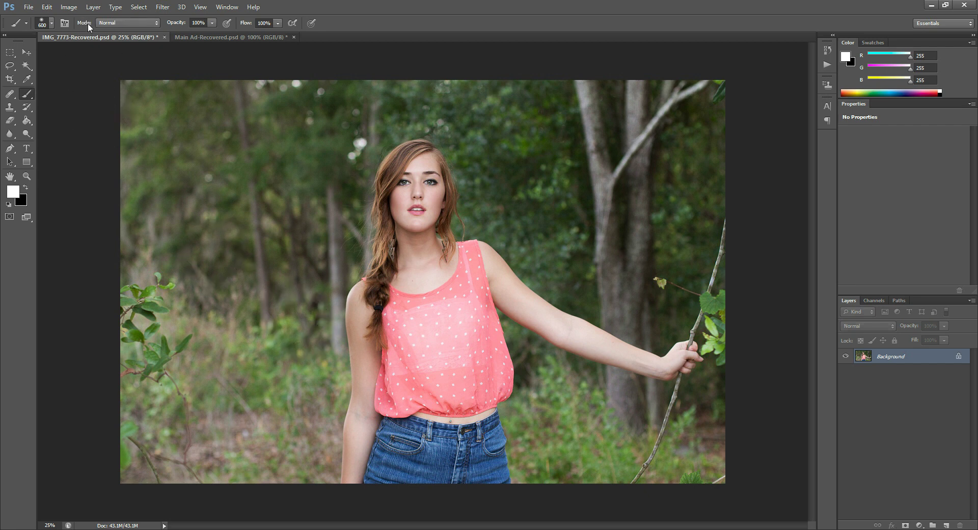
Step: Keep the brush in Normal mode, set flow to 24% and size to 500 px, and paint white over the trees beside her head
left_click(114, 22)
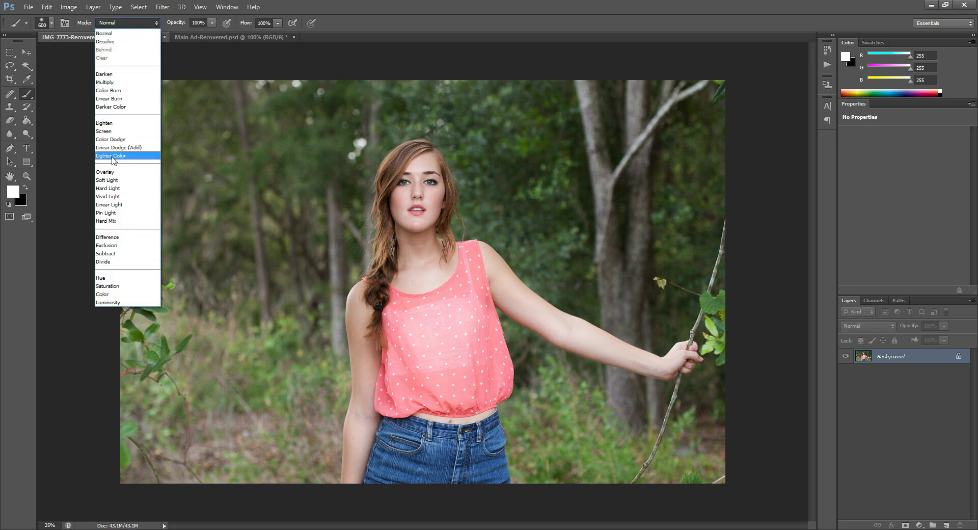
left_click(117, 35)
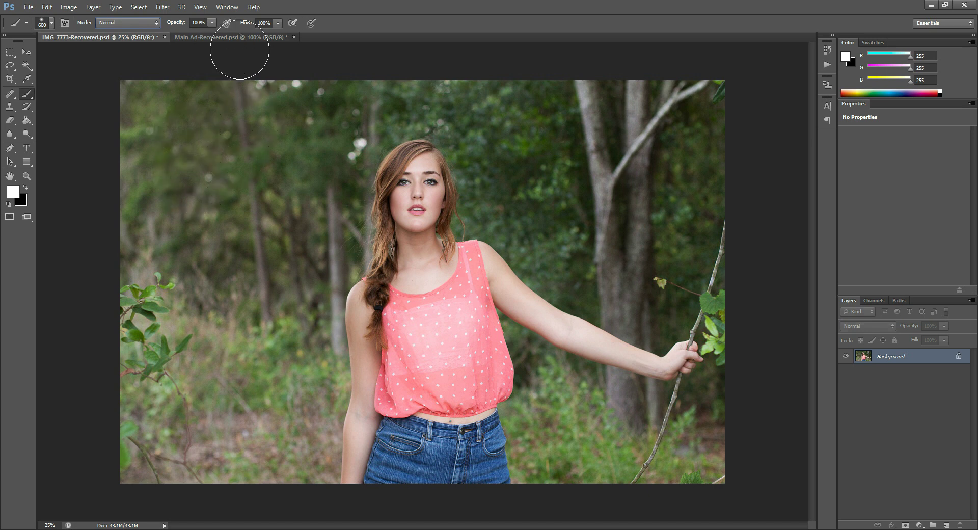
left_click(277, 23)
left_click(373, 10)
key("bracketleft")
mouse_move(188, 231)
left_mouse_down()
mouse_move(362, 137)
mouse_move(295, 191)
mouse_move(167, 257)
mouse_move(359, 140)
mouse_move(281, 199)
mouse_move(173, 258)
mouse_move(347, 148)
mouse_move(191, 239)
mouse_move(327, 156)
mouse_move(190, 257)
mouse_move(279, 183)
mouse_move(208, 240)
left_mouse_up()
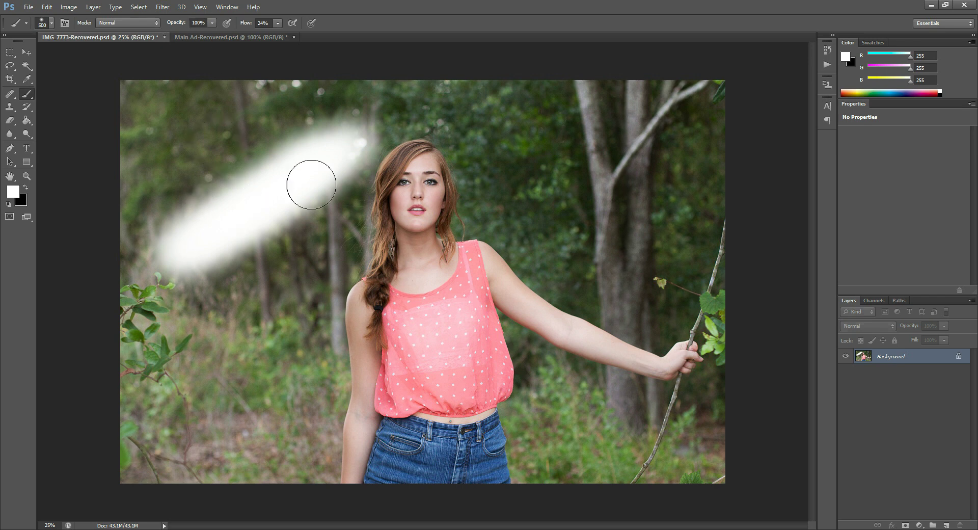
Step: Paint a fainter white stroke at 8% flow below the first one, and undo both strokes
left_click(276, 23)
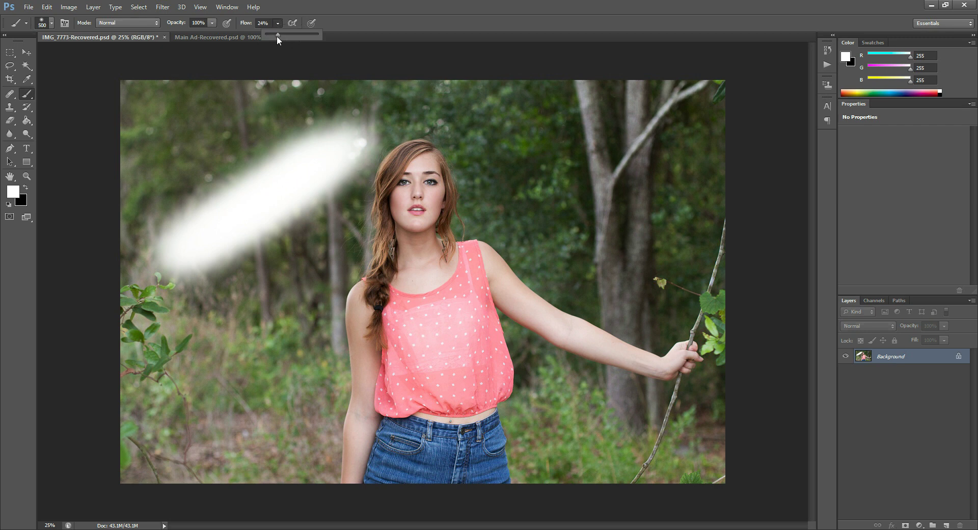
mouse_move(173, 342)
left_mouse_down()
mouse_move(248, 317)
mouse_move(211, 327)
mouse_move(272, 318)
mouse_move(183, 348)
mouse_move(293, 330)
mouse_move(198, 365)
mouse_move(198, 381)
mouse_move(326, 326)
mouse_move(347, 285)
left_mouse_up()
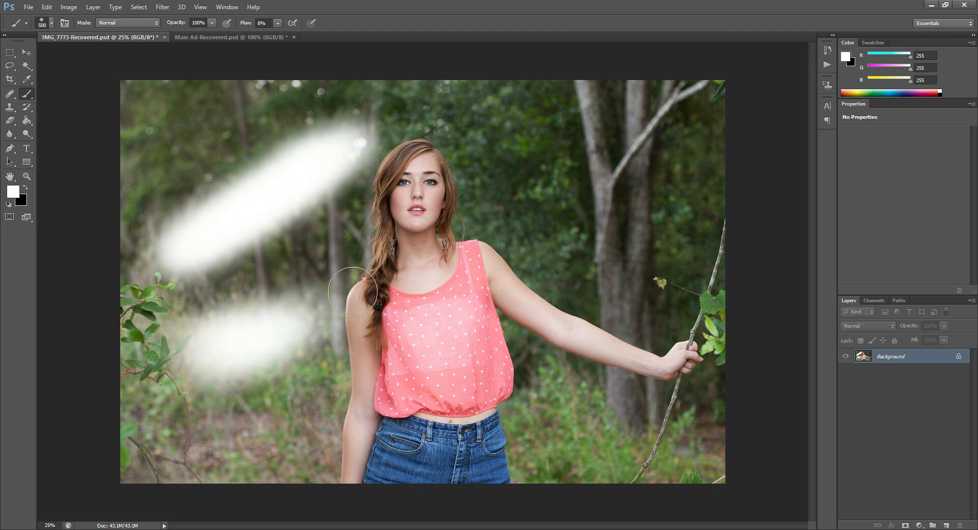
key("ctrl+alt+z")
key("ctrl+alt+z")
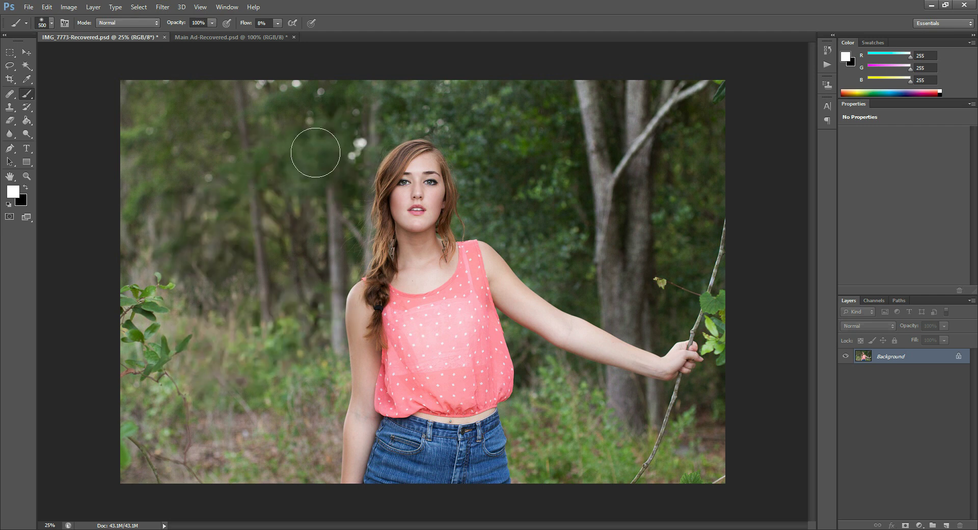
Step: Try a stroke along the woman's hair with a 250 px brush, and undo it
key("bracketleft")
key("bracketleft")
key("bracketleft")
mouse_move(383, 141)
left_mouse_down()
mouse_move(367, 160)
mouse_move(386, 135)
mouse_move(365, 163)
mouse_move(361, 192)
mouse_move(363, 164)
mouse_move(352, 270)
left_mouse_up()
key("ctrl+alt+z")
Step: Switch to the Clone Stamp with a 500 px brush and set its opacity to 100%
left_click(9, 108)
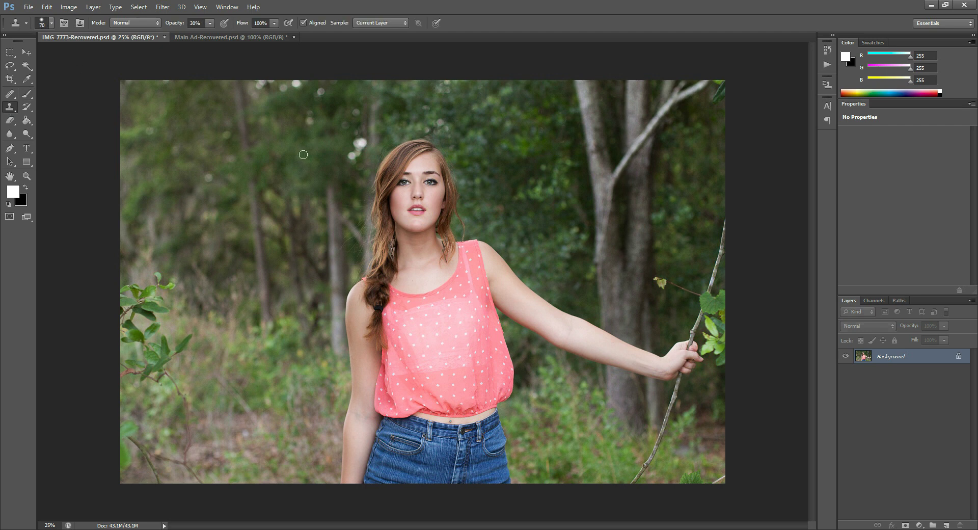
key("bracketright")
key("bracketright")
key("bracketright")
key("bracketright")
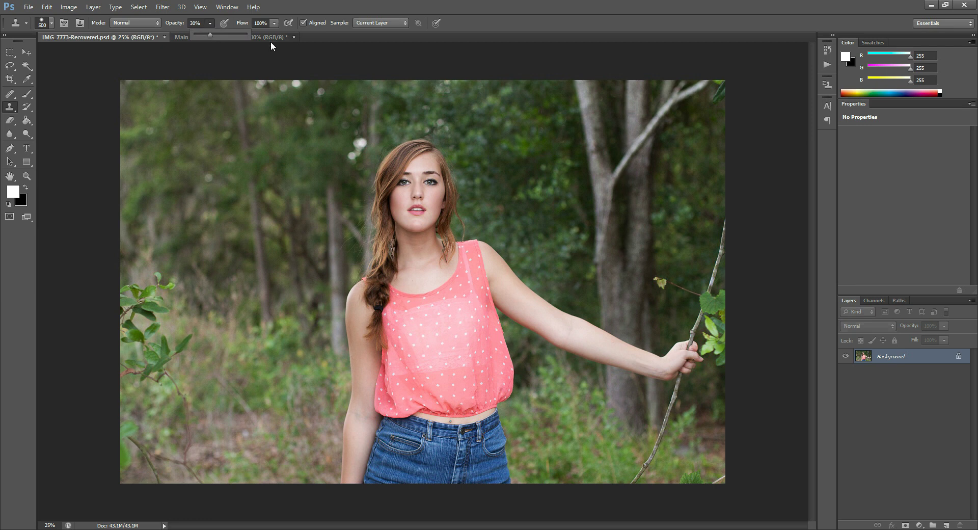
left_click(209, 23)
left_click(473, 117)
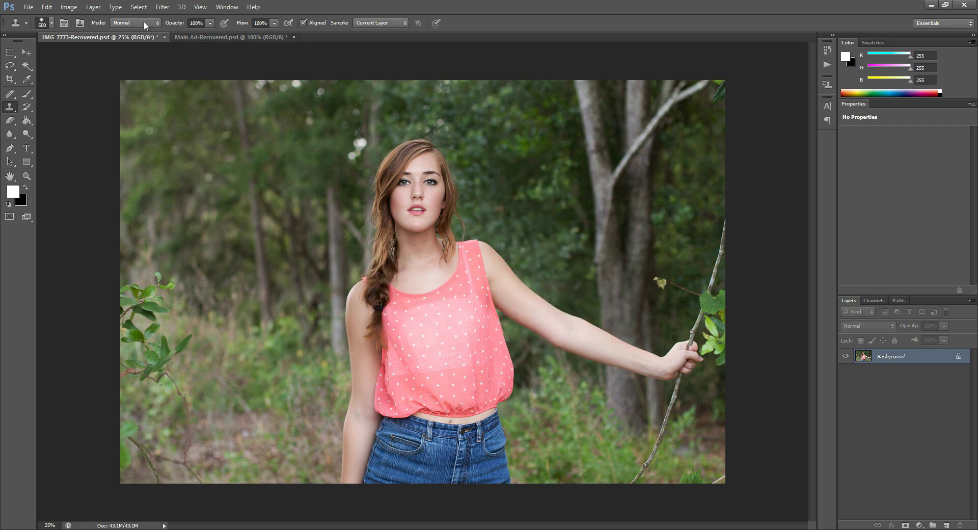
Step: Try cloning sampled foliage onto the trees beside the woman at 100% hardness, and undo the strokes
left_click(51, 26)
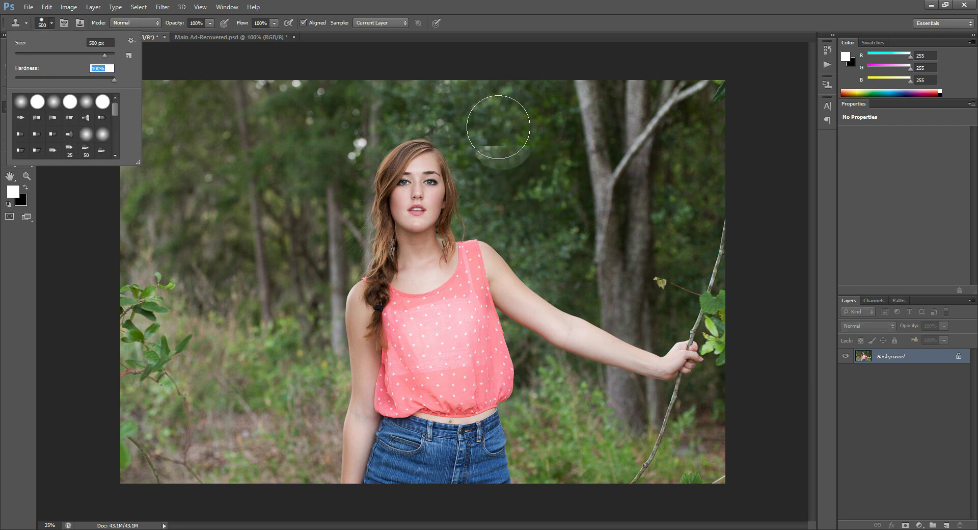
key("Return")
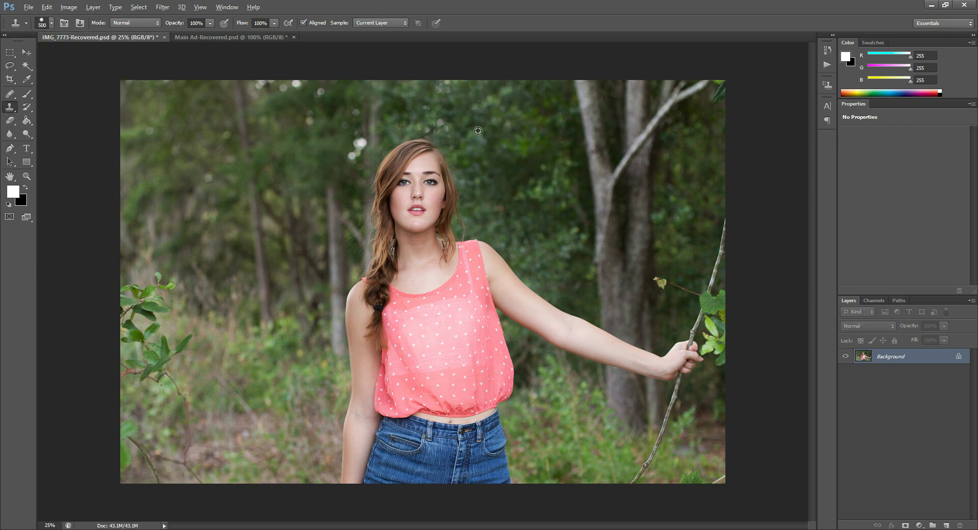
left_click(482, 128, "alt")
mouse_move(522, 191)
left_mouse_down()
mouse_move(542, 208)
mouse_move(533, 204)
left_mouse_up()
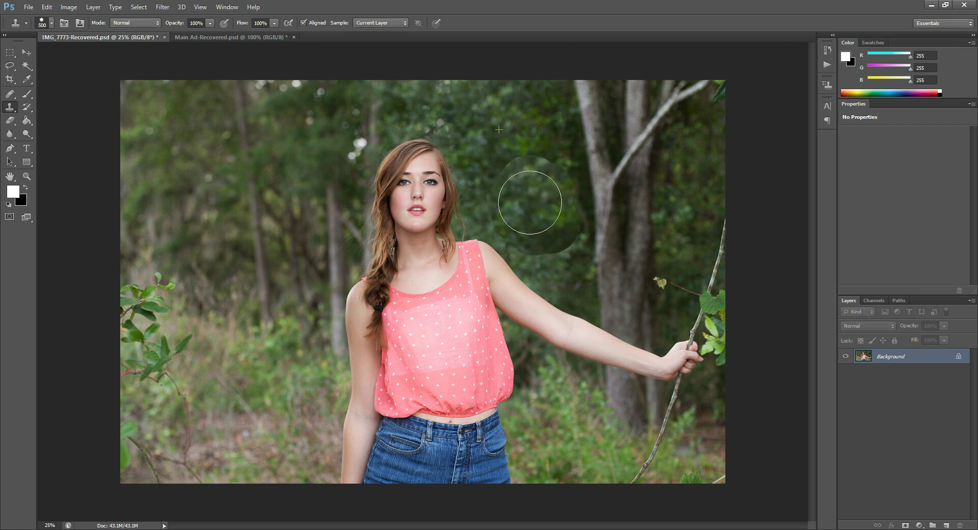
left_click(590, 259)
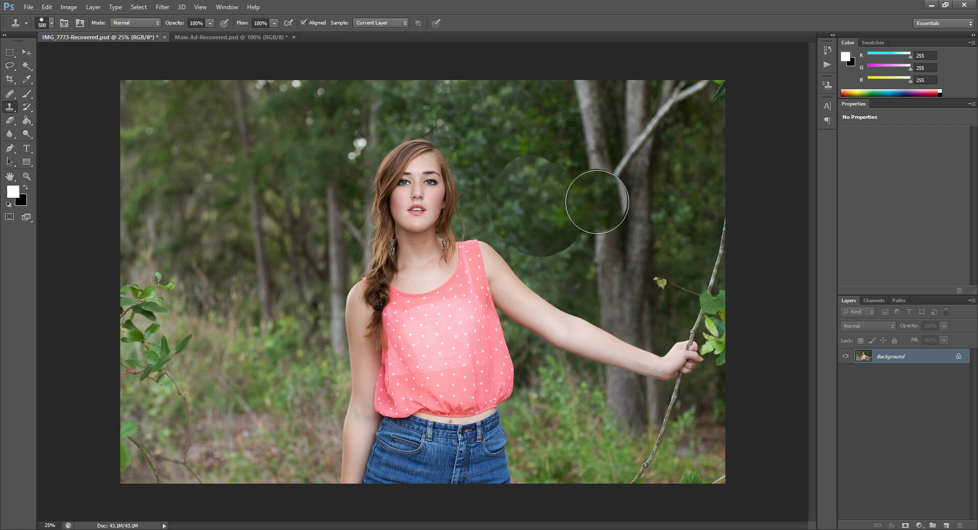
key("ctrl+z")
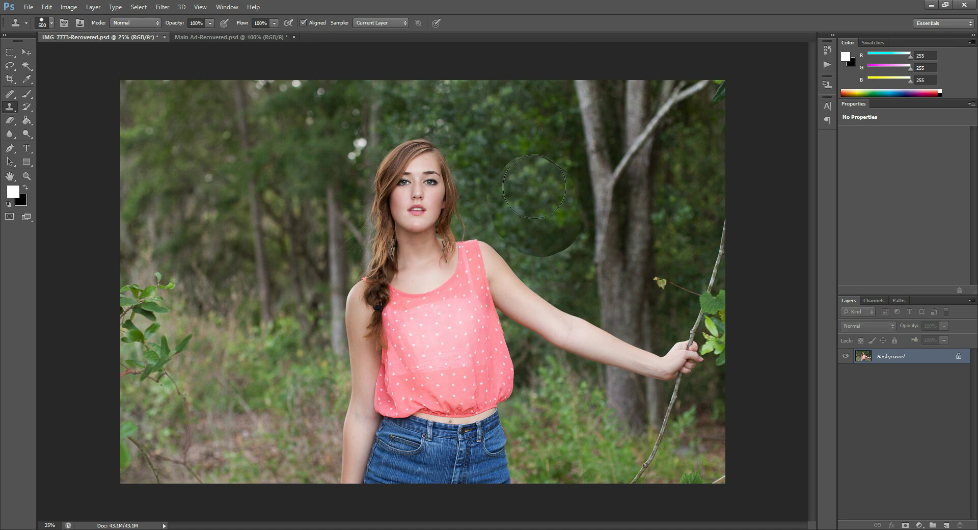
key("ctrl+alt+z")
Step: Reduce the Clone Stamp brush to 60 px for close-up work around the woman's face and shoulders
left_click(27, 176)
left_click(286, 176, "alt")
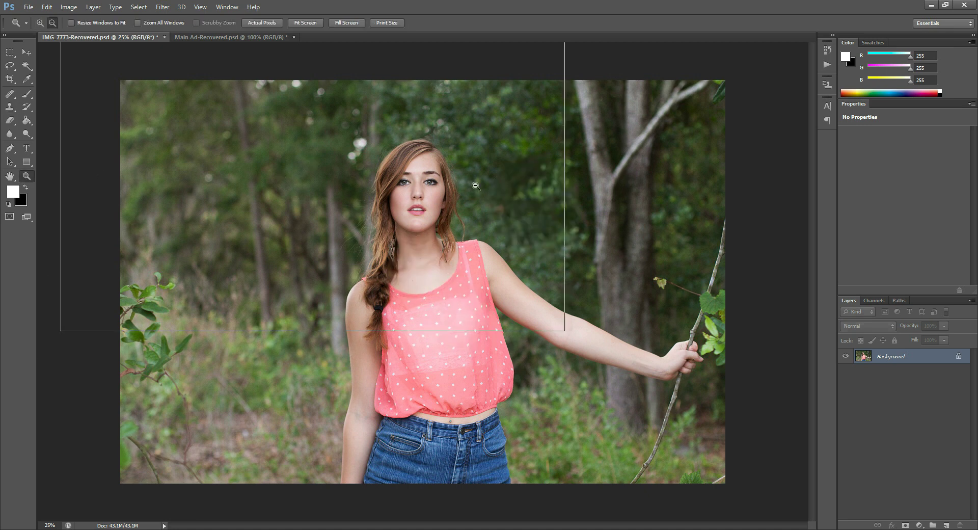
left_click(414, 221)
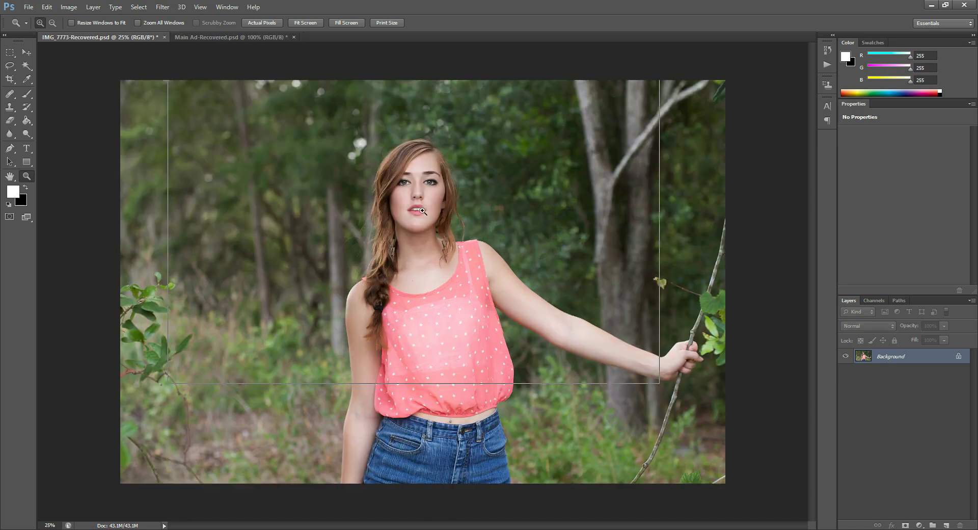
left_click(433, 204)
left_click(473, 145)
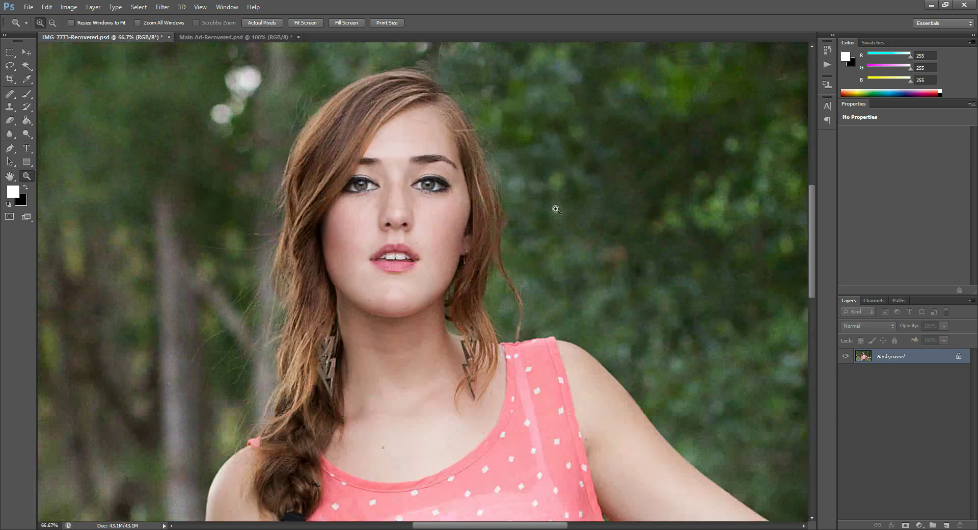
left_click(27, 94)
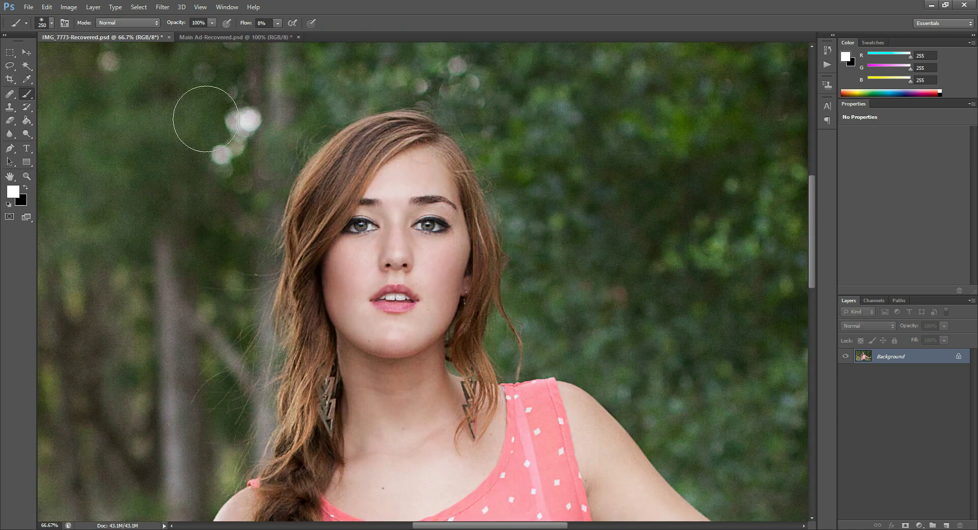
left_click(9, 107)
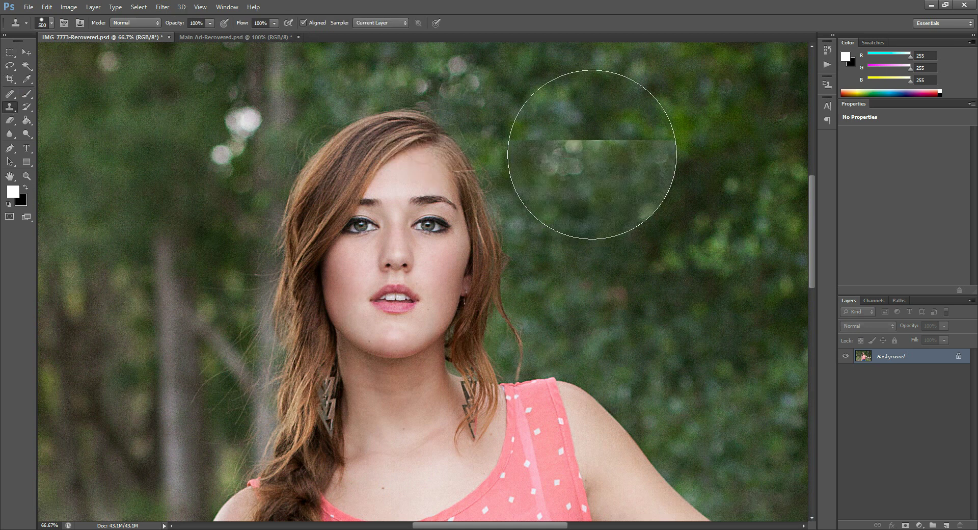
key("bracketleft")
key("bracketleft")
key("bracketleft")
key("bracketleft")
key("bracketleft")
key("bracketleft")
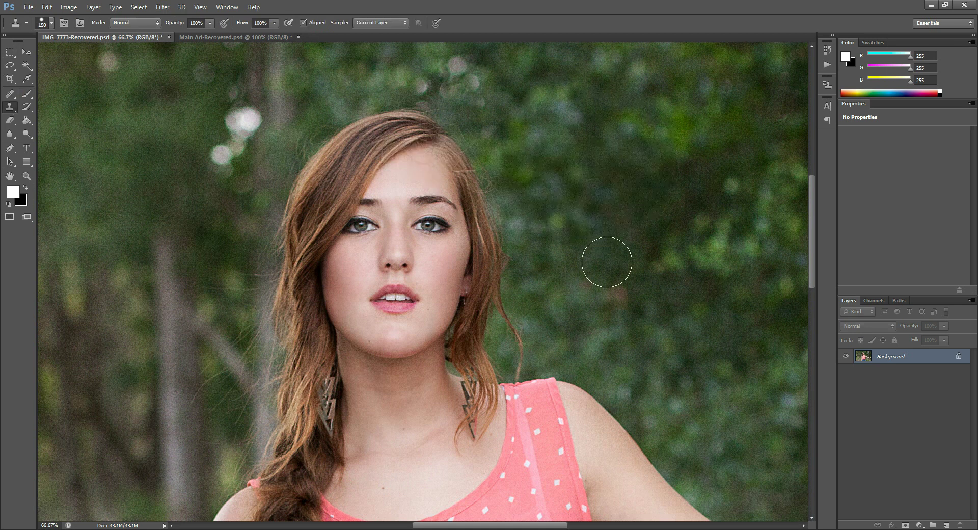
key("bracketleft")
key("bracketleft")
key("bracketleft")
key("bracketleft")
key("bracketleft")
key("bracketleft")
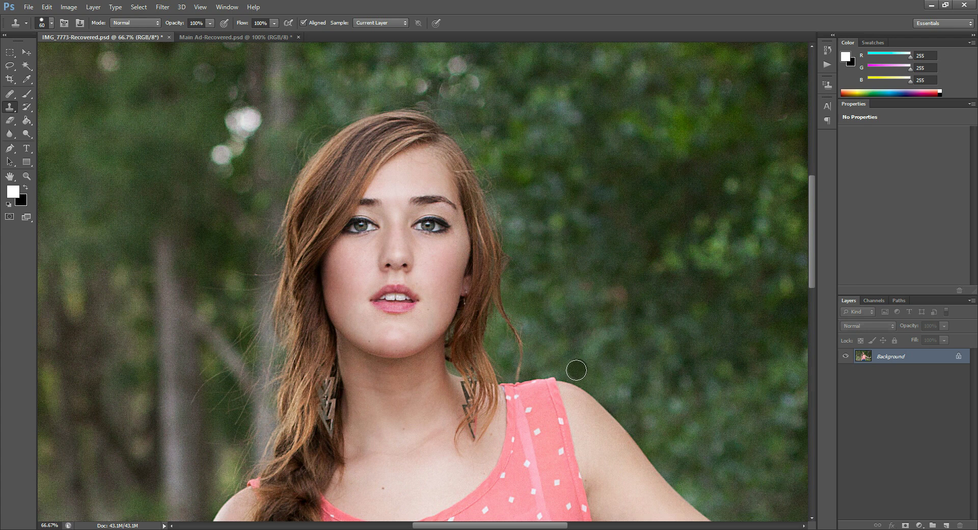
Step: Try hard-edged cloning along the shoulder's edge and on the woman's skin, undoing each attempt
left_click_drag(575, 373, 646, 434)
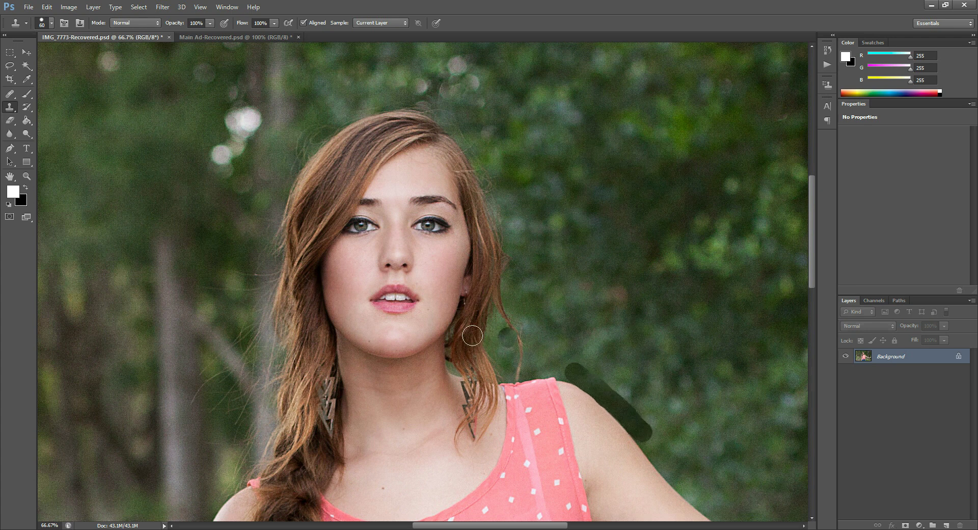
key("ctrl+z")
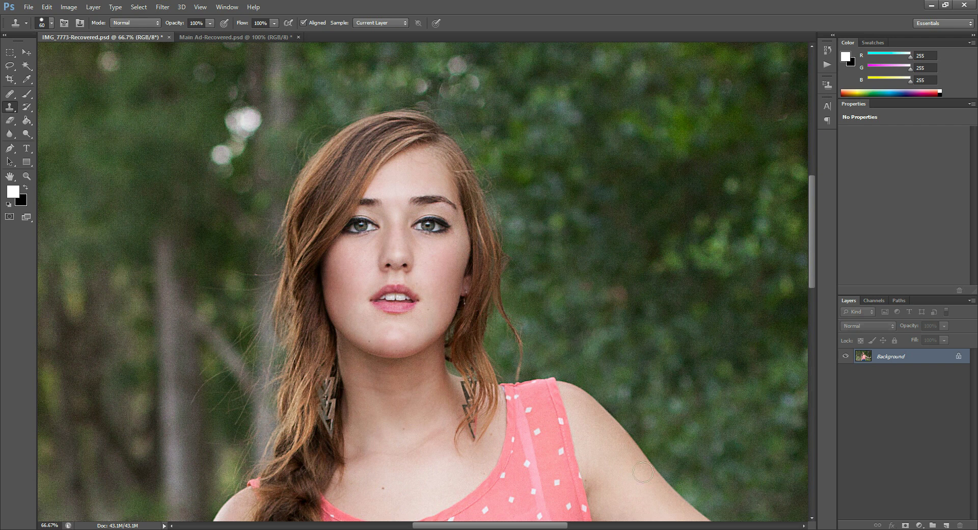
left_click(431, 387)
key("ctrl+z")
left_click(602, 415)
key("ctrl+z")
Step: Lower the Clone Stamp brush hardness to its minimum
left_click(51, 23)
left_click_drag(115, 80, 1, 90)
key("Return")
scroll(621, 197, "up", 3)
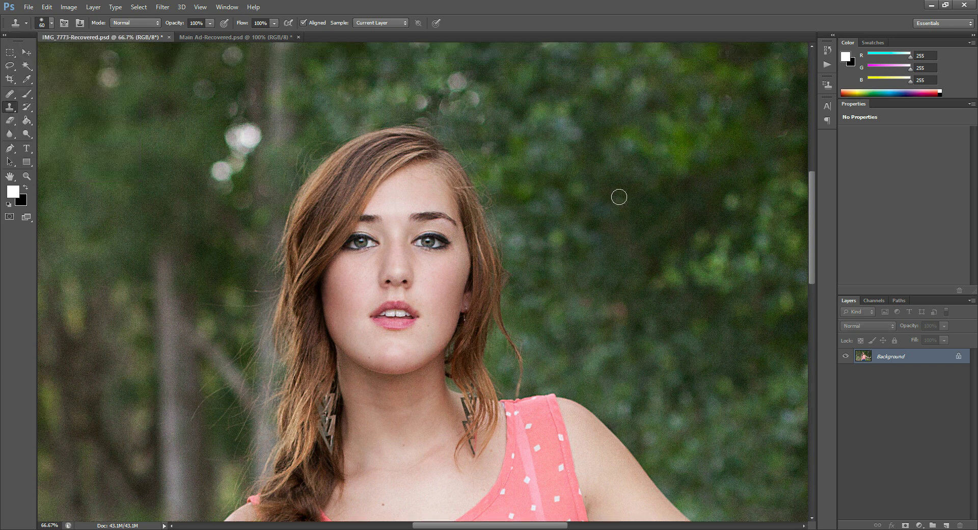
Step: Enlarge the Clone Stamp to 150 px and clone nearby green foliage over the bright spots above the woman's head
key("bracketright")
key("bracketright")
key("bracketright")
key("bracketright")
key("bracketright")
key("bracketright")
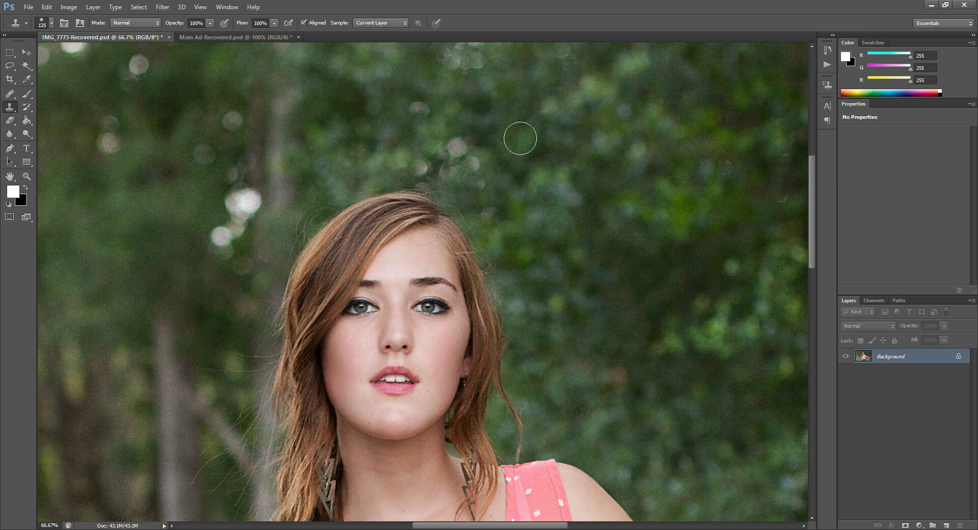
left_click(551, 126, "alt")
mouse_move(456, 148)
left_mouse_down()
mouse_move(461, 160)
mouse_move(448, 168)
mouse_move(483, 164)
mouse_move(528, 192)
left_mouse_up()
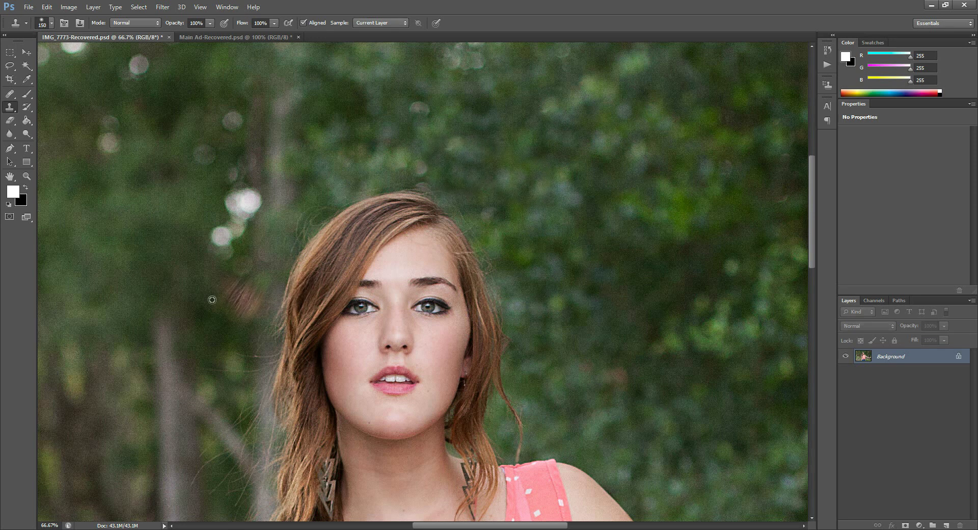
Step: Undo the last Clone Stamp stroke beside the woman's hair
key("ctrl+z")
key("z")
key("alt")
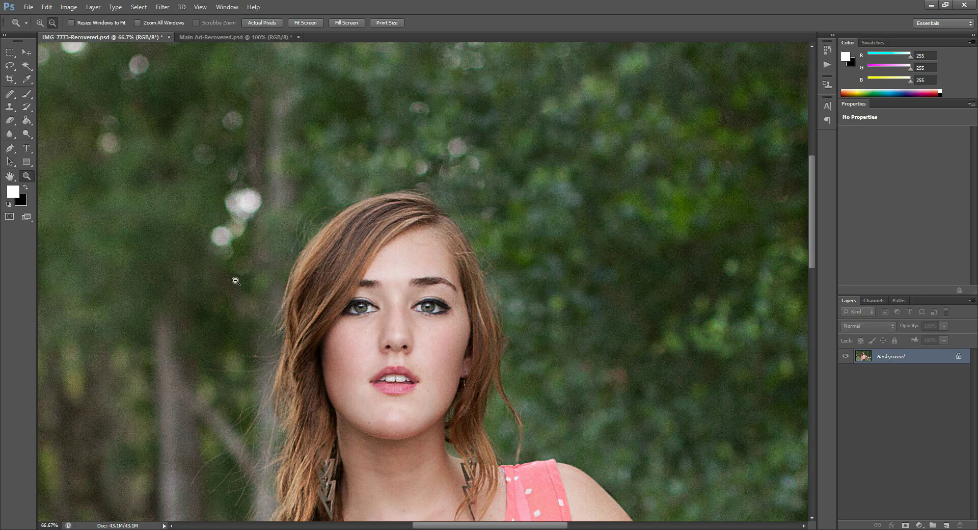
Step: Heal the fine stray hairs on the woman's upper forehead and hairline using the Healing Brush at 15 px
left_click(9, 95)
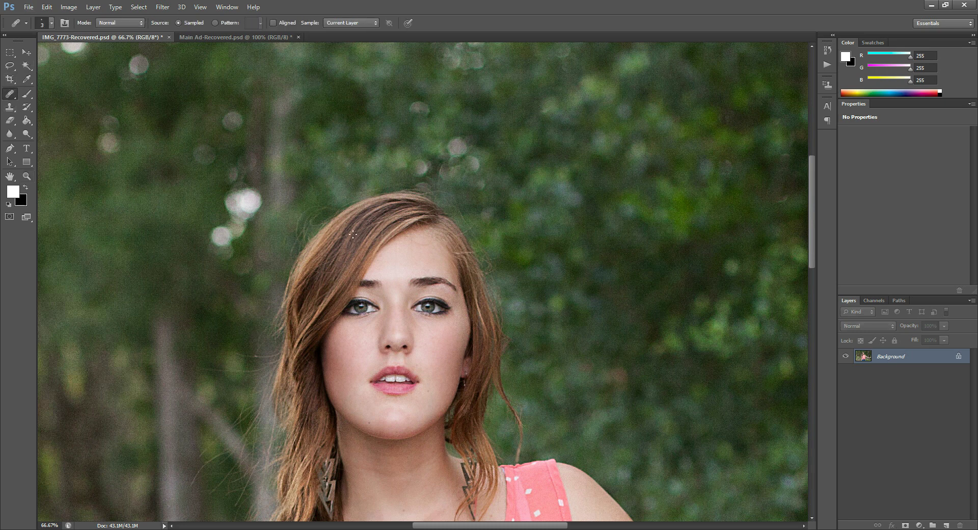
left_click_drag(405, 236, 449, 235)
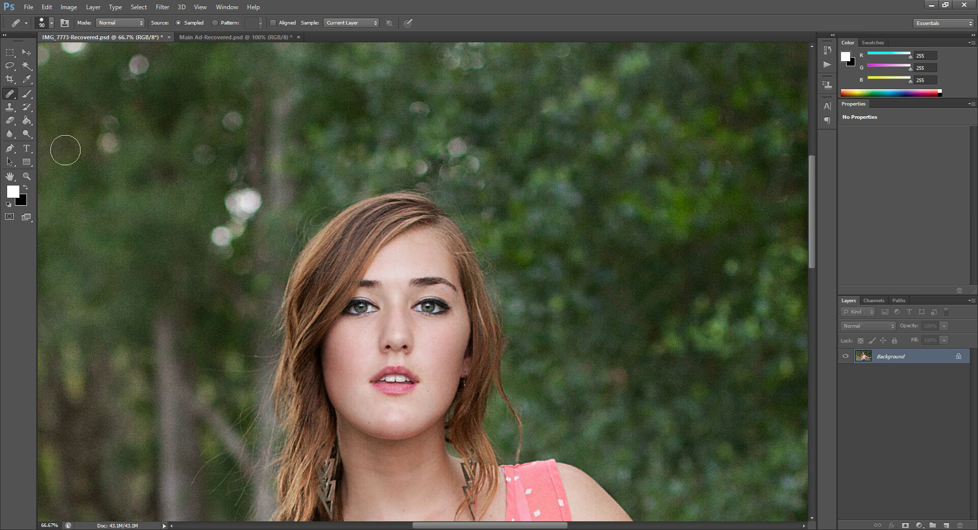
left_click(26, 176)
left_click(433, 316)
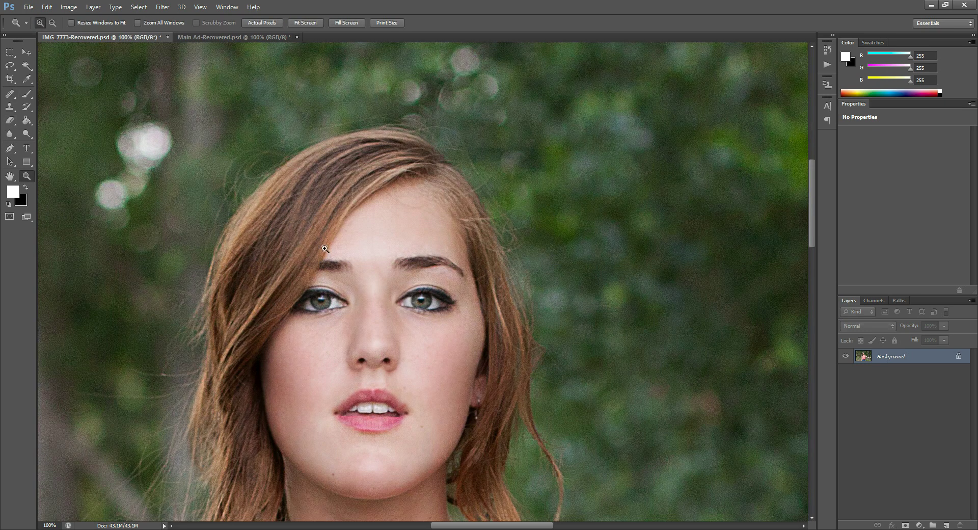
left_click(9, 93)
mouse_move(418, 239)
left_mouse_down()
mouse_move(376, 218)
mouse_move(380, 211)
left_mouse_up()
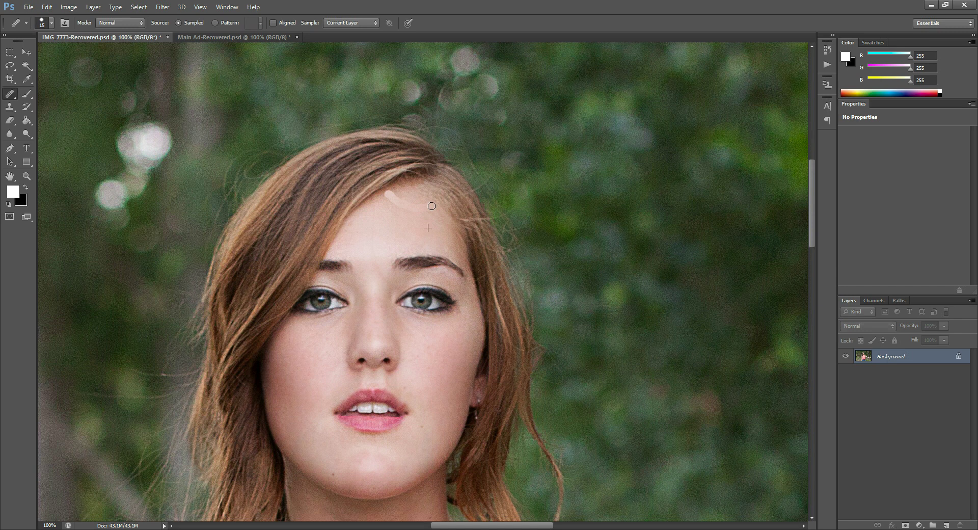
left_click(414, 176)
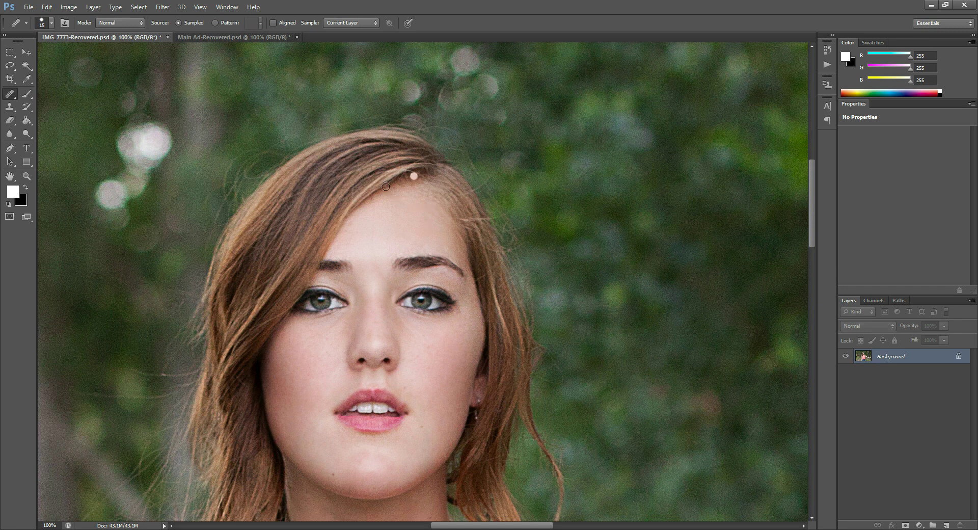
Step: Sample clean forehead skin and heal the marks down the middle of the forehead to between the eyebrows
left_click(26, 176)
left_click(431, 223)
scroll(431, 224, "down", 1)
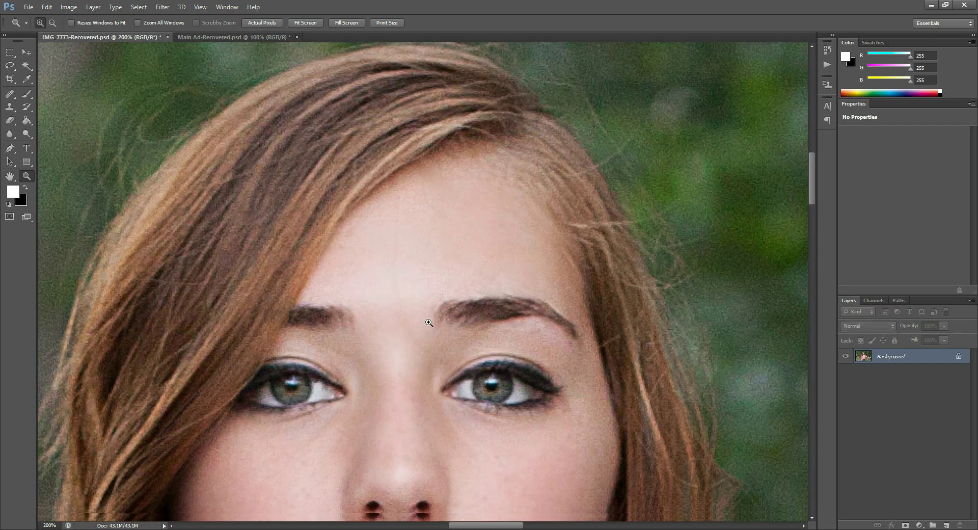
left_click(10, 94)
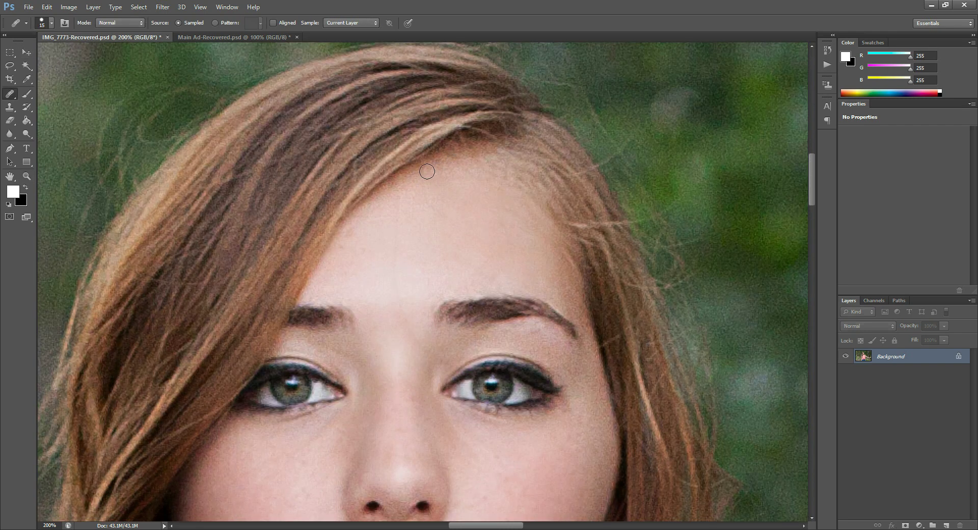
left_click(415, 208, "alt")
left_click_drag(398, 203, 392, 255)
left_click(400, 323)
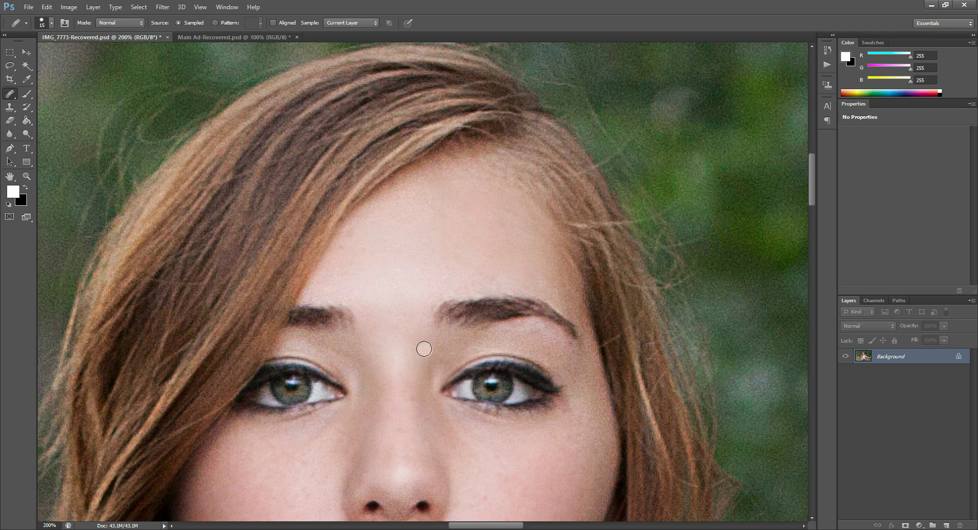
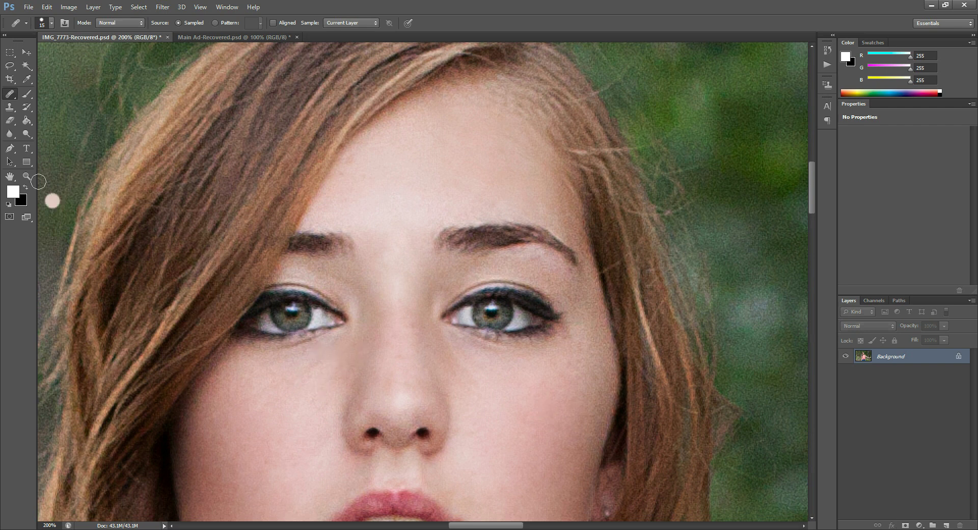
Step: Switch to the Clone Stamp, try a large stroke on the face, and reduce its brush to 20 px
left_click(10, 108)
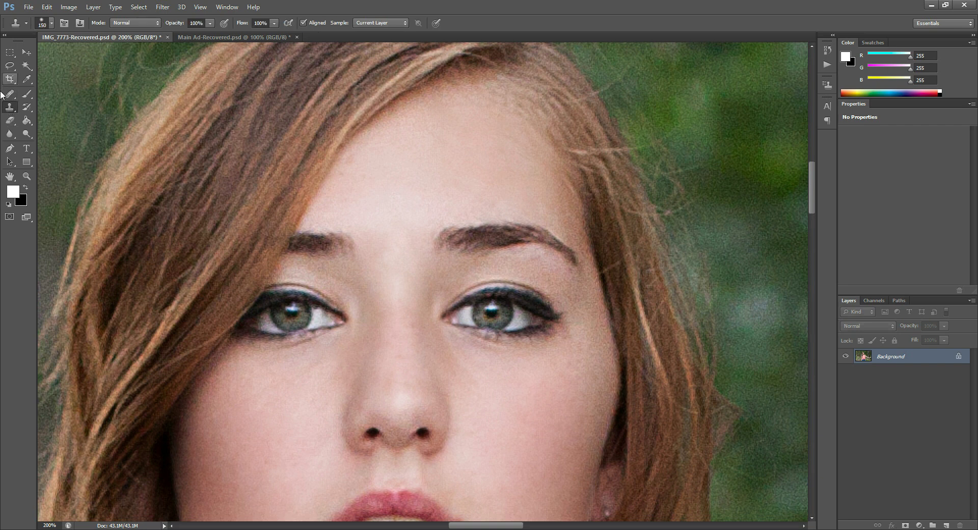
left_click(78, 93, "alt")
left_click_drag(239, 76, 256, 86)
key("bracketleft")
key("bracketleft")
key("bracketleft")
key("bracketleft")
key("bracketleft")
key("bracketleft")
key("bracketleft")
key("bracketleft")
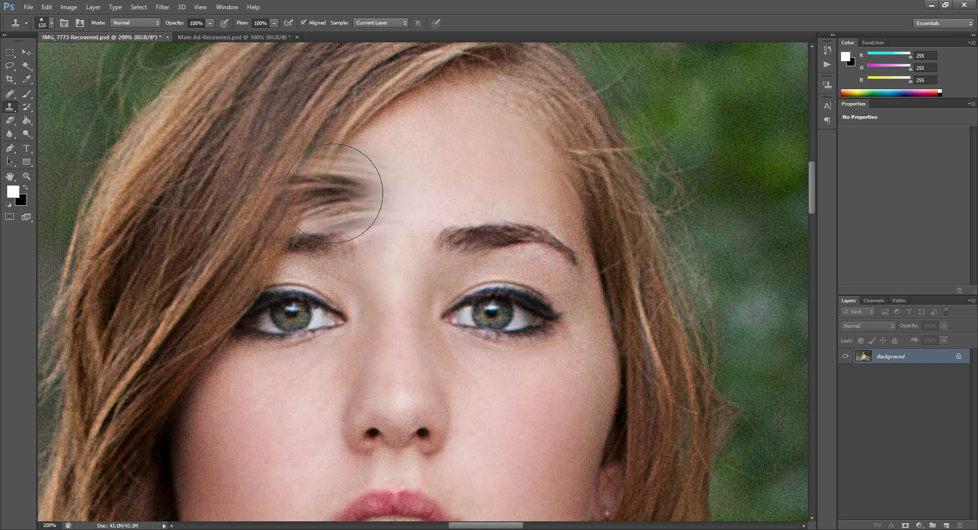
key("bracketleft")
key("bracketleft")
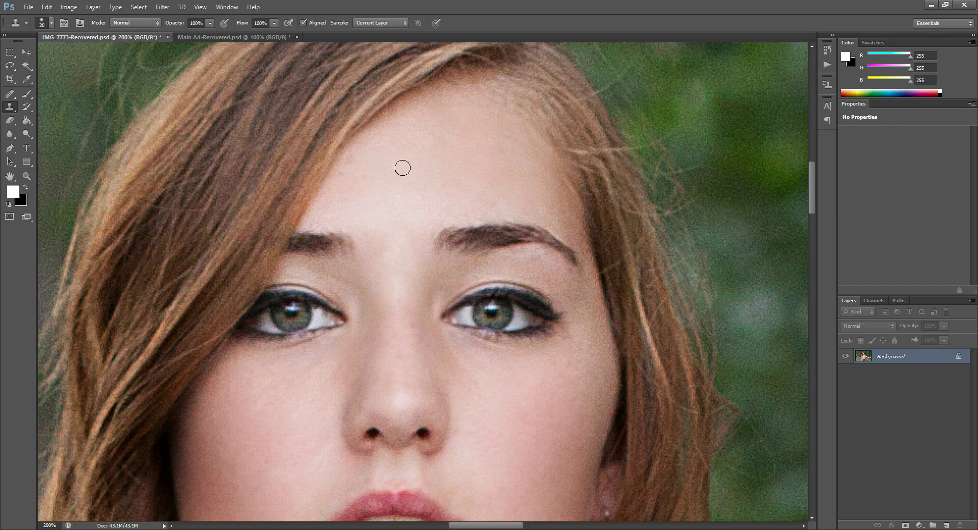
Step: Try cloning mismatched hair and skin samples onto the cheeks and nose, and undo the resulting spots
mouse_move(476, 384)
left_mouse_down()
mouse_move(456, 350)
mouse_move(465, 385)
left_mouse_up()
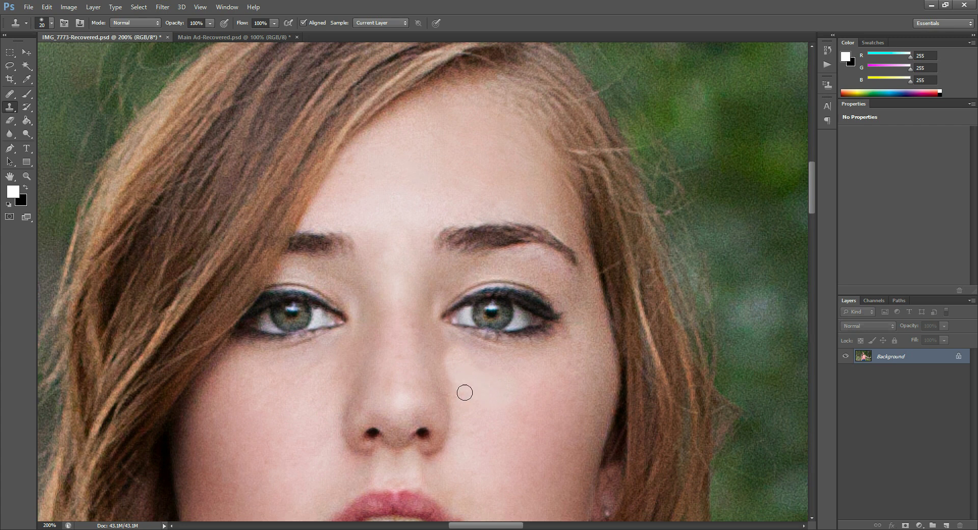
left_click_drag(286, 397, 285, 400)
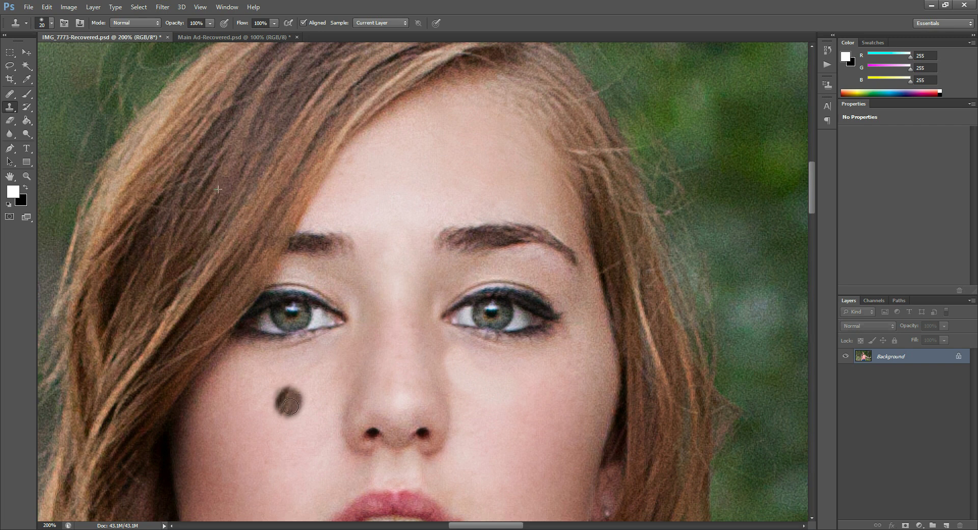
left_click(523, 423, "alt")
left_click_drag(548, 443, 555, 450)
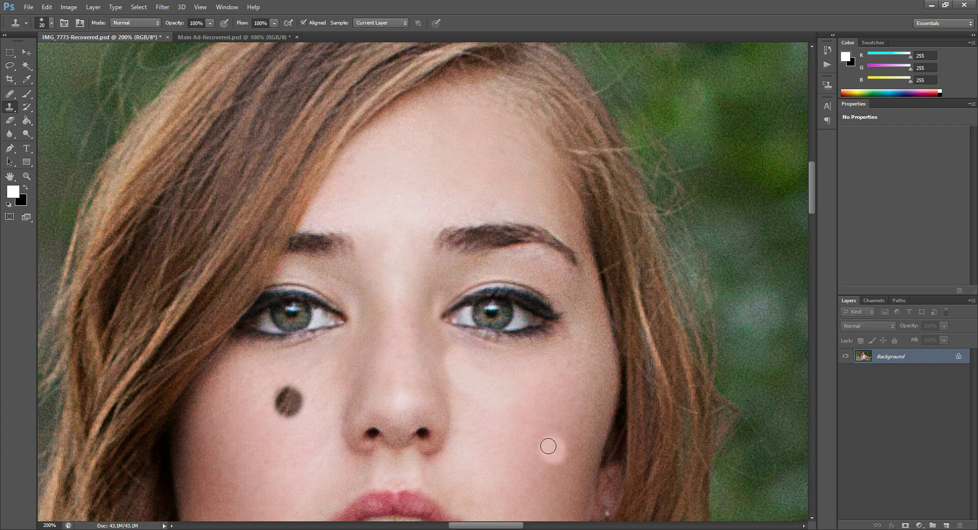
left_click_drag(404, 371, 403, 372)
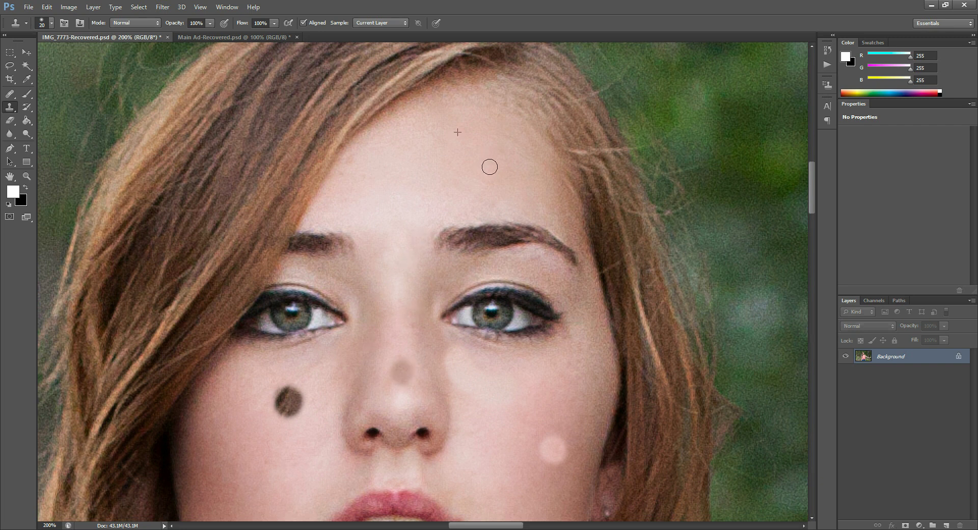
key("ctrl+alt+z")
key("ctrl+alt+z")
key("ctrl+alt+z")
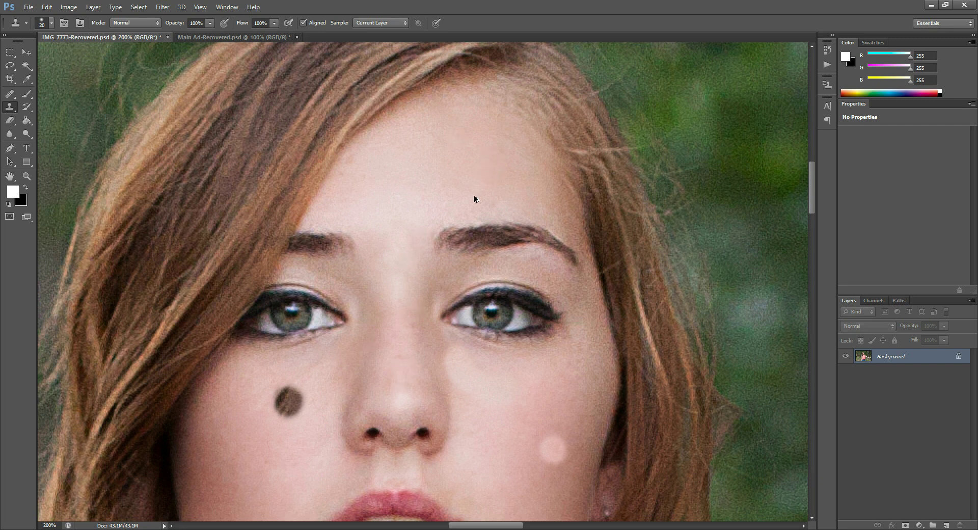
Step: Sample forehead skin with the Healing Brush and heal the areas beneath both eyes and on the cheek
left_click(10, 93)
left_click(440, 165, "alt")
left_click_drag(474, 371, 458, 354)
left_click(249, 359)
left_click_drag(331, 362, 305, 366)
left_click(322, 397)
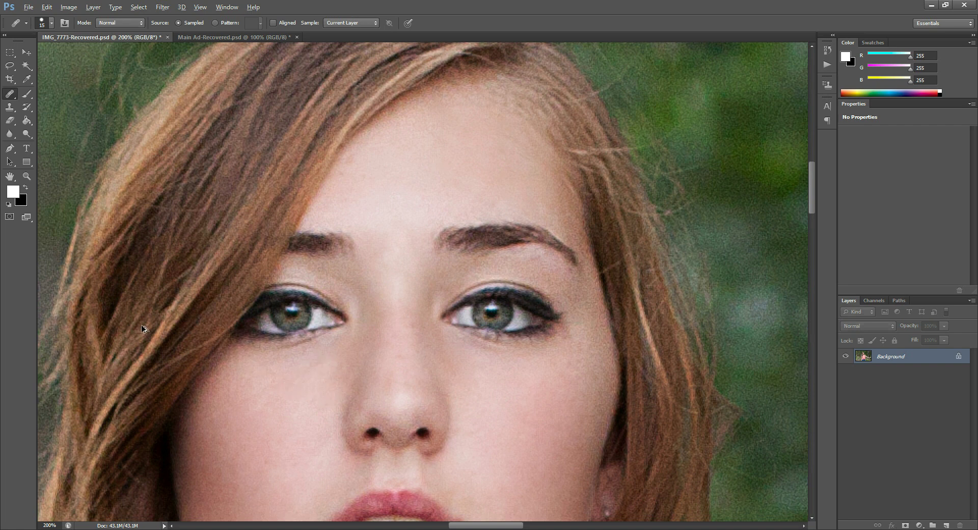
Step: Heal the flyaway hairs against the green foliage beside the woman's head with a 30 px Healing Brush
left_click(27, 175)
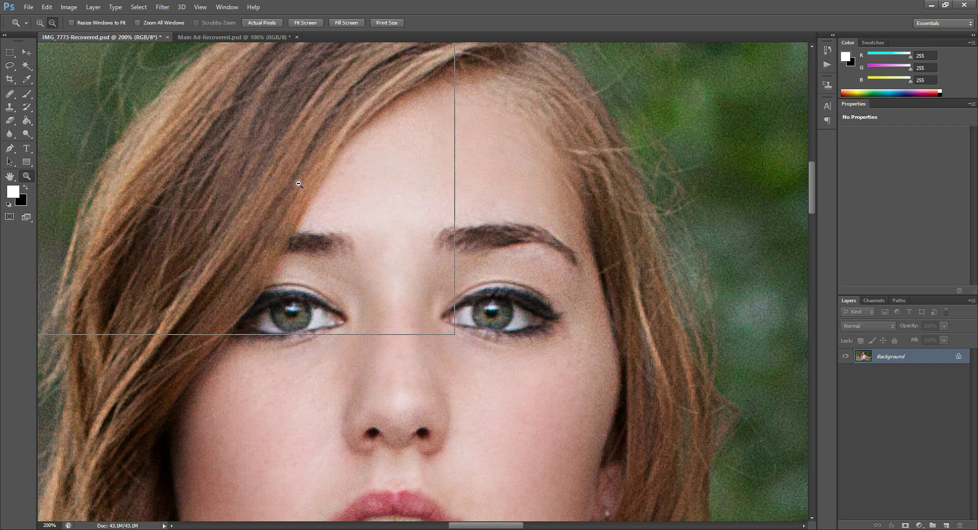
left_click(221, 183, "alt")
scroll(172, 262, "up", 2)
left_click_drag(131, 175, 175, 289)
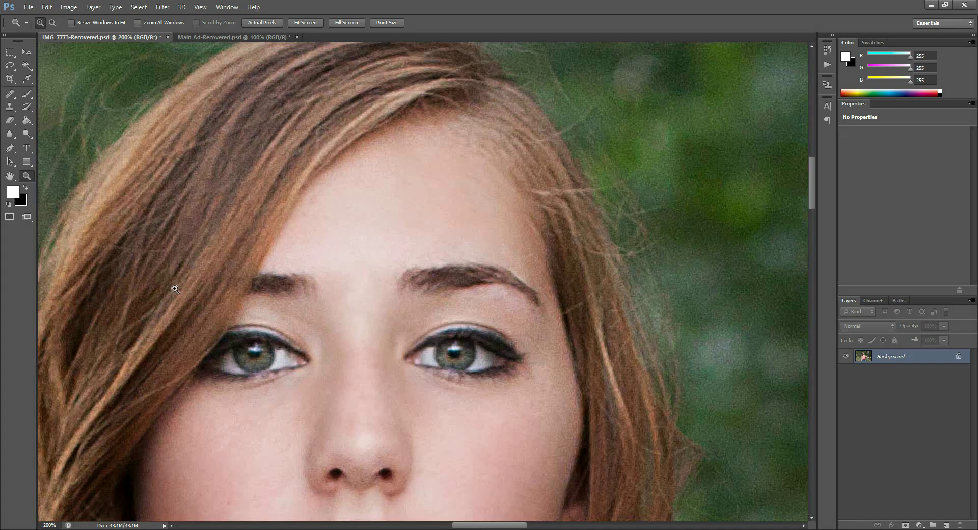
left_click(9, 94)
scroll(668, 220, "up", 3)
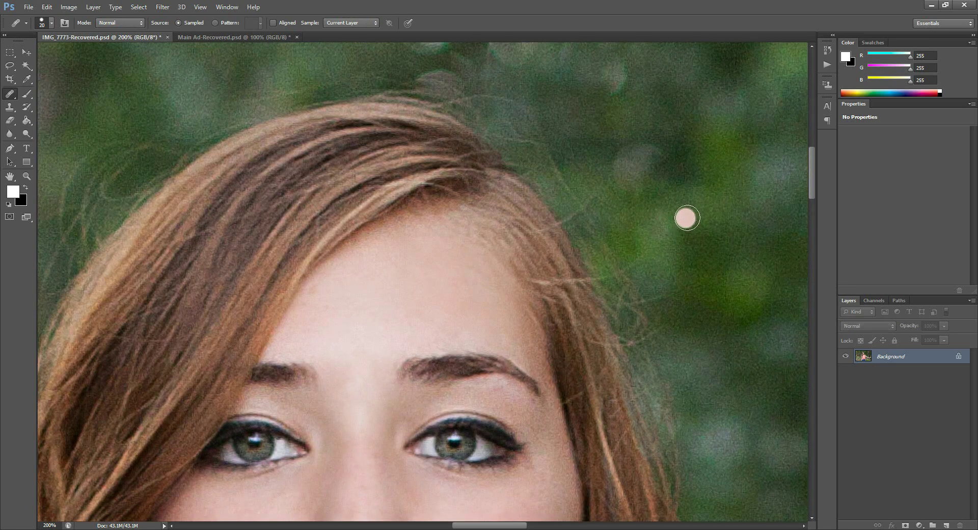
key("bracketright")
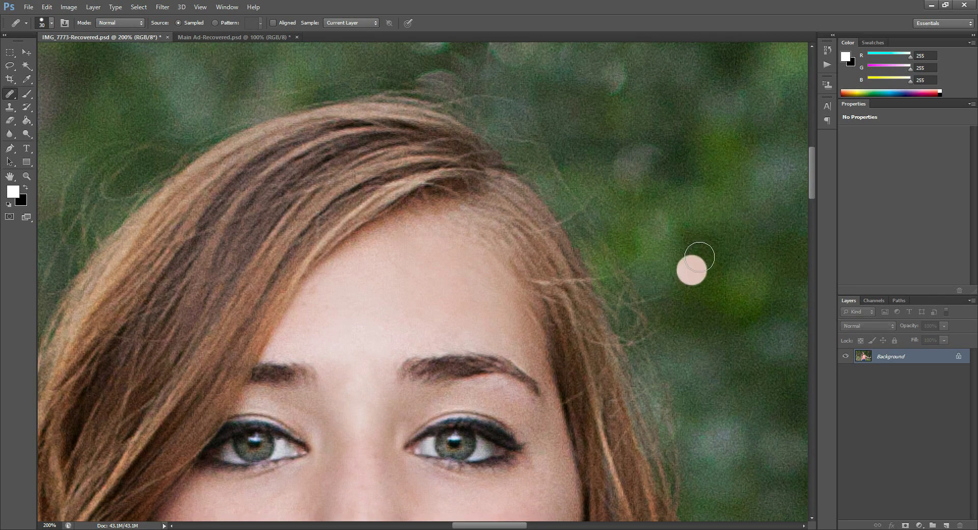
mouse_move(620, 277)
left_mouse_down()
mouse_move(642, 333)
mouse_move(618, 265)
mouse_move(619, 277)
mouse_move(553, 158)
left_mouse_up()
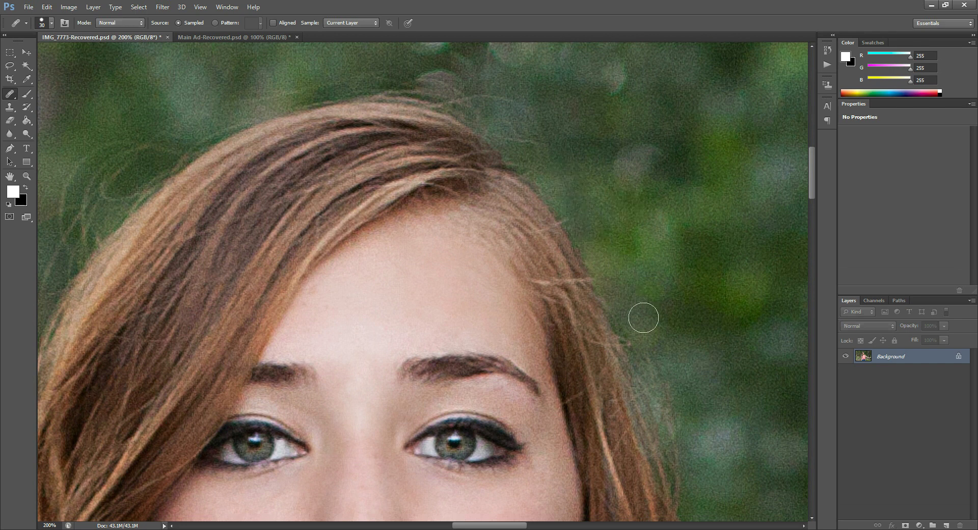
mouse_move(627, 321)
left_mouse_down()
mouse_move(572, 262)
mouse_move(591, 238)
mouse_move(563, 202)
left_mouse_up()
Step: Try healing directly over the hair's outer edge where it meets the foliage
mouse_move(601, 303)
left_mouse_down()
mouse_move(553, 308)
mouse_move(554, 291)
left_mouse_up()
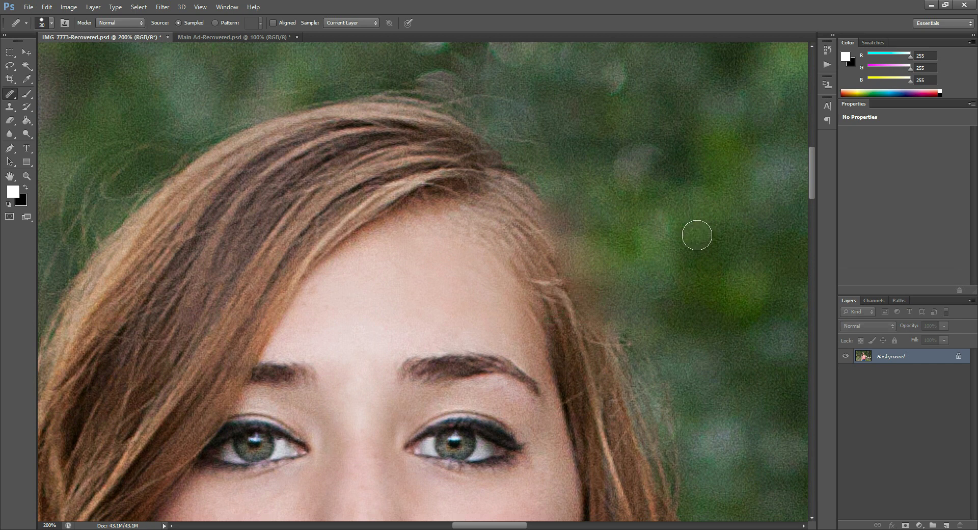
scroll(618, 338, "down", 3)
left_click_drag(618, 339, 622, 321)
scroll(622, 322, "up", 2)
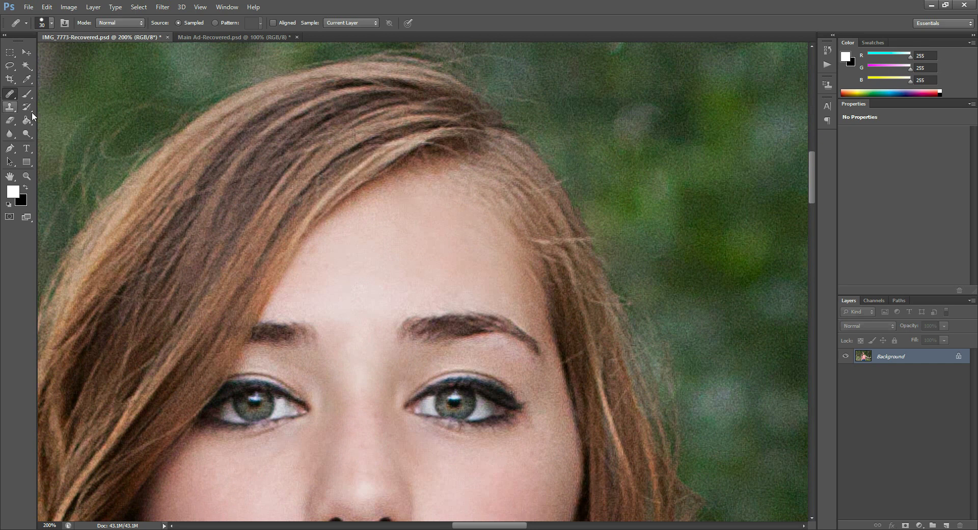
Step: Clone foliage along the hair's outer edge with a 50 px Clone Stamp to cover the remaining flyaway hairs
left_click(9, 107)
key("ctrl+z")
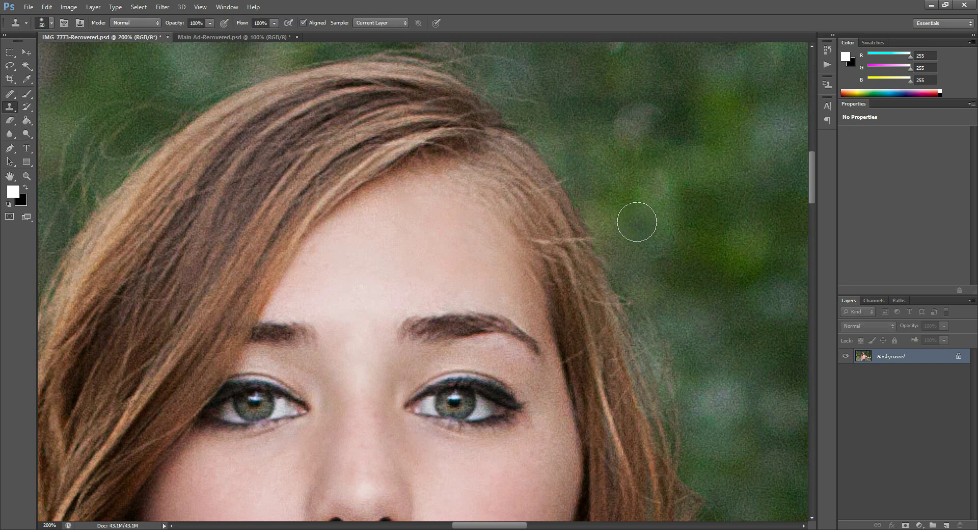
key("bracketright")
key("bracketright")
key("bracketright")
mouse_move(604, 209)
left_mouse_down()
mouse_move(629, 271)
mouse_move(571, 161)
mouse_move(664, 341)
left_mouse_up()
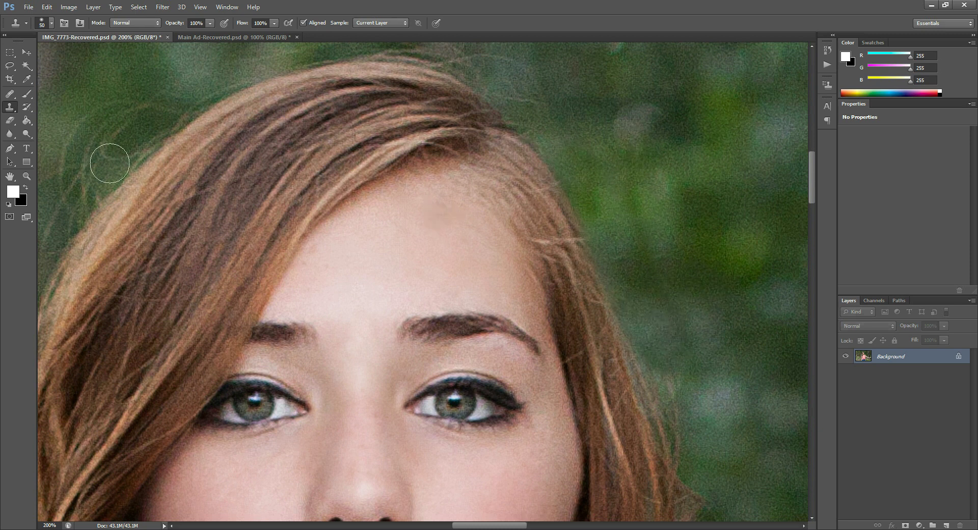
Step: Sample dark foliage with the 30 px Healing Brush and heal spots across the background beside the hair
left_click(8, 95)
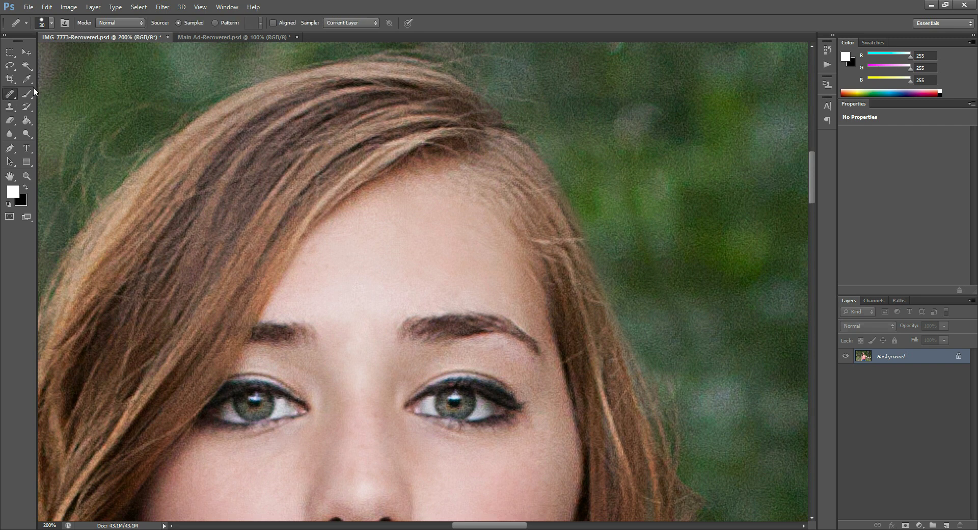
left_click(760, 340, "alt")
left_click_drag(686, 367, 671, 327)
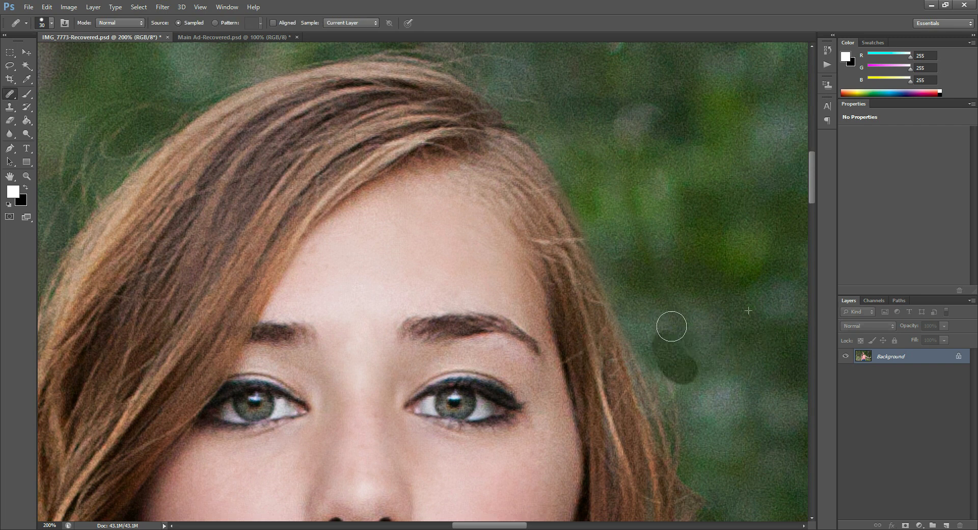
left_click_drag(650, 234, 657, 244)
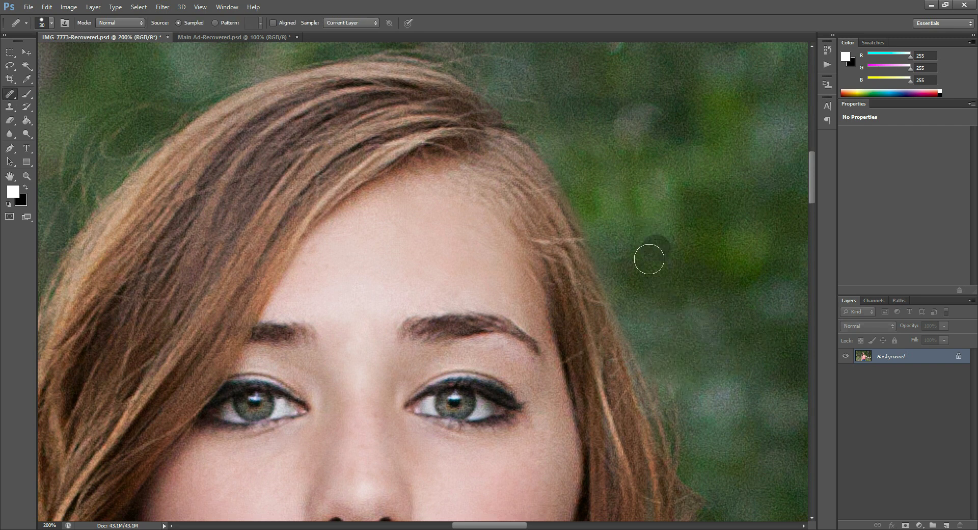
left_click(609, 181)
left_click(593, 149)
left_click(637, 324)
left_click(609, 148)
left_click(625, 253)
left_click(727, 186)
left_click(472, 200)
left_click(233, 145)
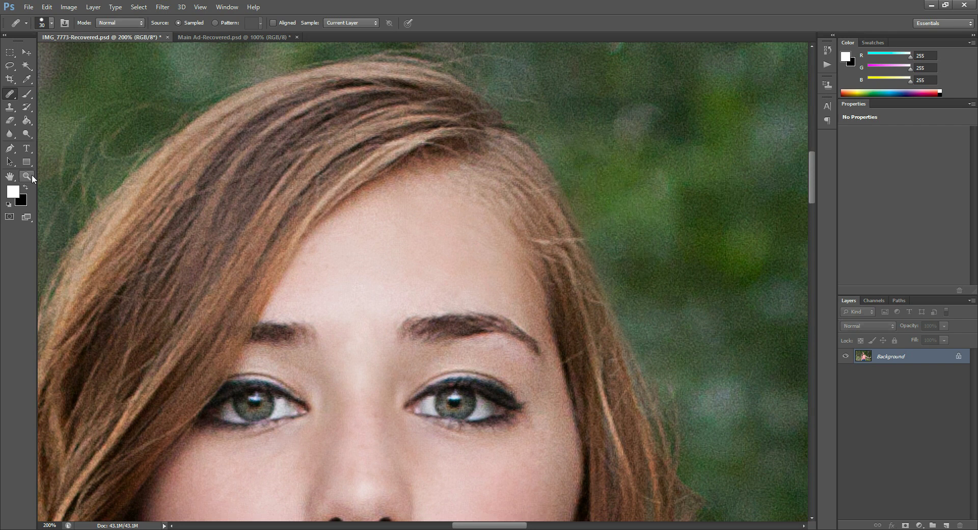
Step: Examine the retouched portrait from the face and shoulders out to the whole figure and surrounding background
left_click(26, 177)
left_click(399, 311, "alt")
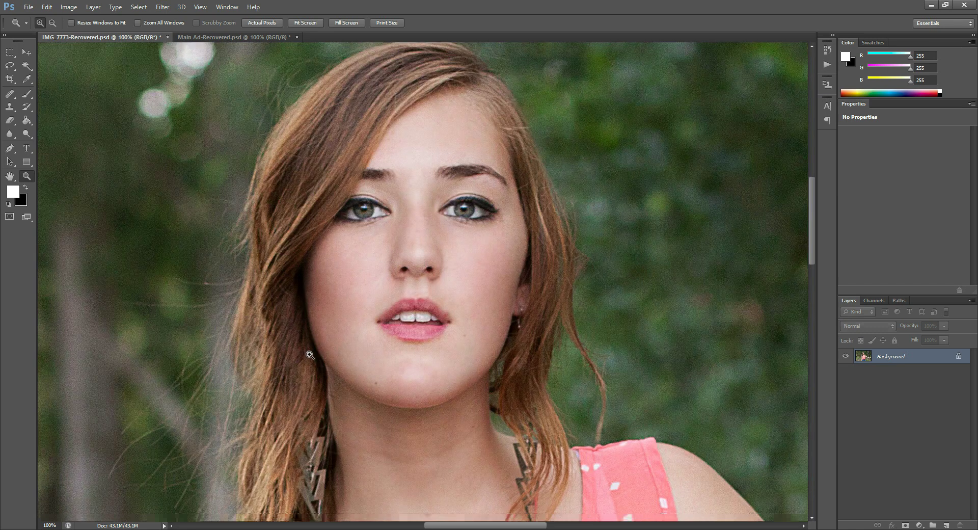
scroll(310, 354, "down", 2)
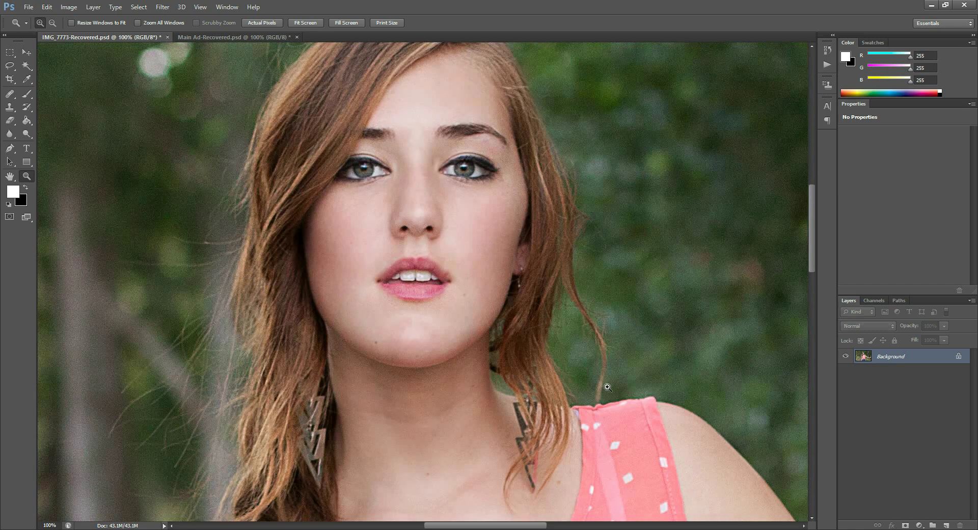
scroll(631, 385, "down", 4)
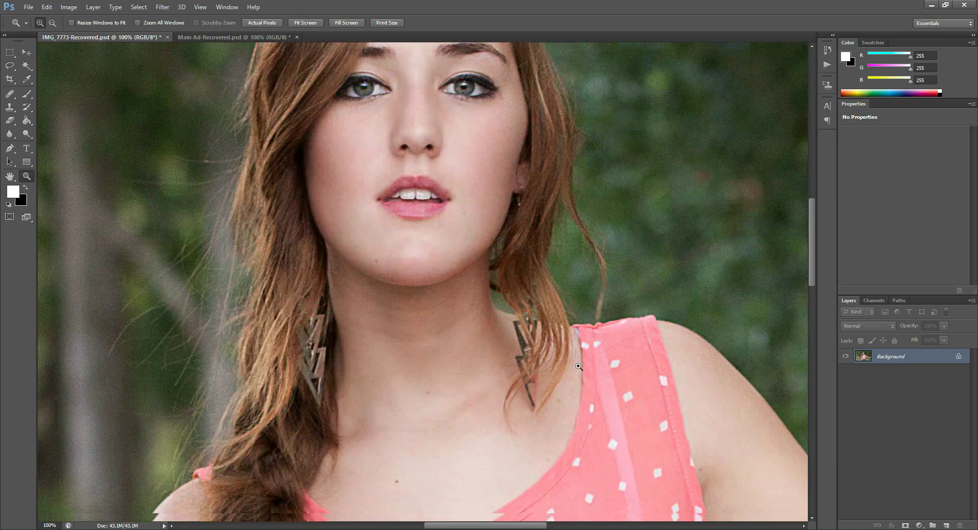
left_click(188, 143, "alt")
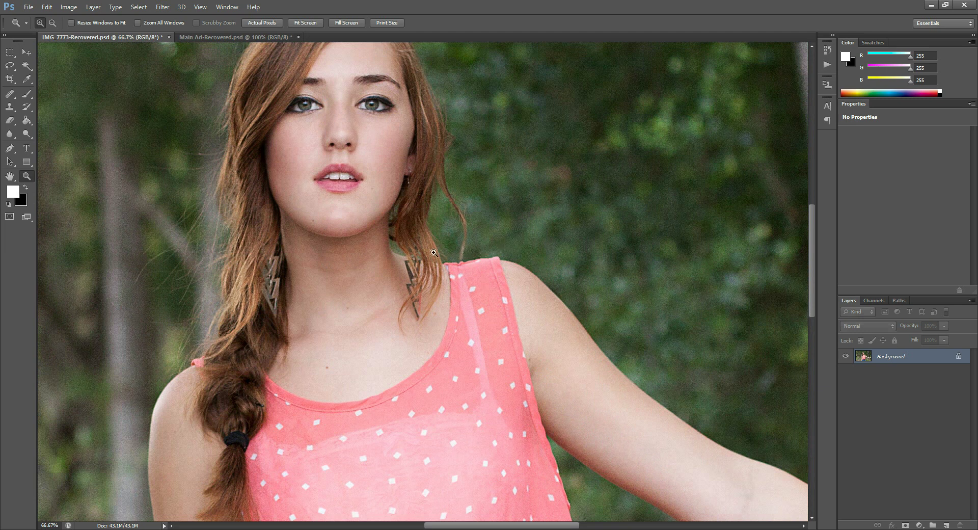
left_click(6, 93)
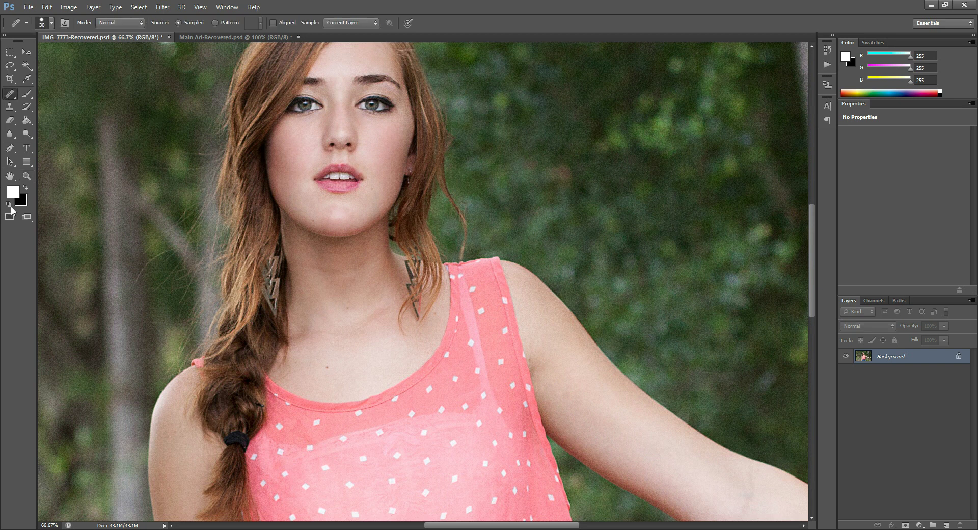
left_click(25, 179)
left_click(258, 219, "alt")
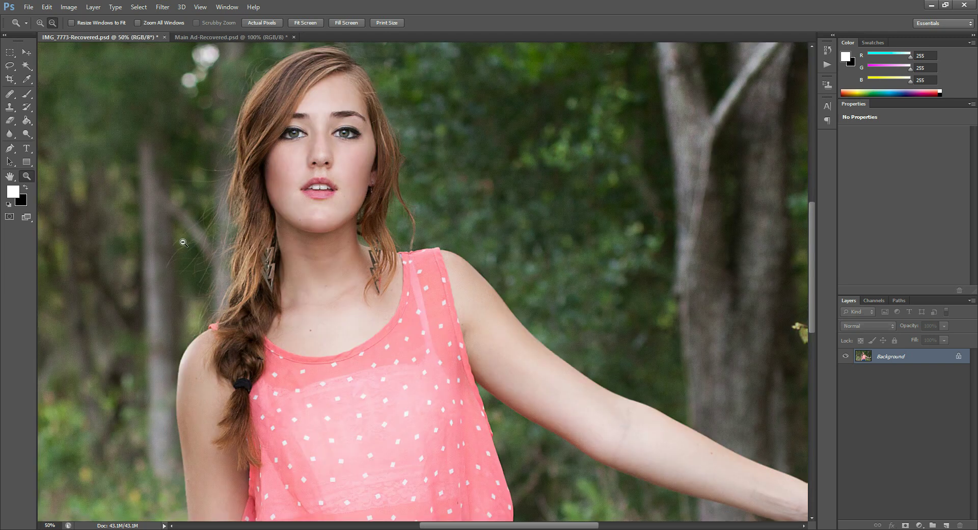
scroll(144, 186, "up", 2)
scroll(144, 186, "up", 2)
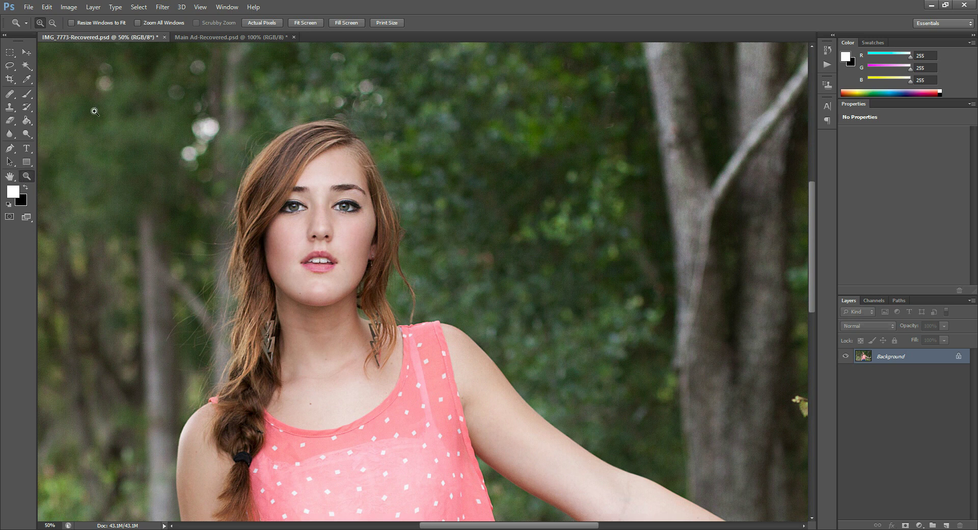
left_click(105, 159, "alt")
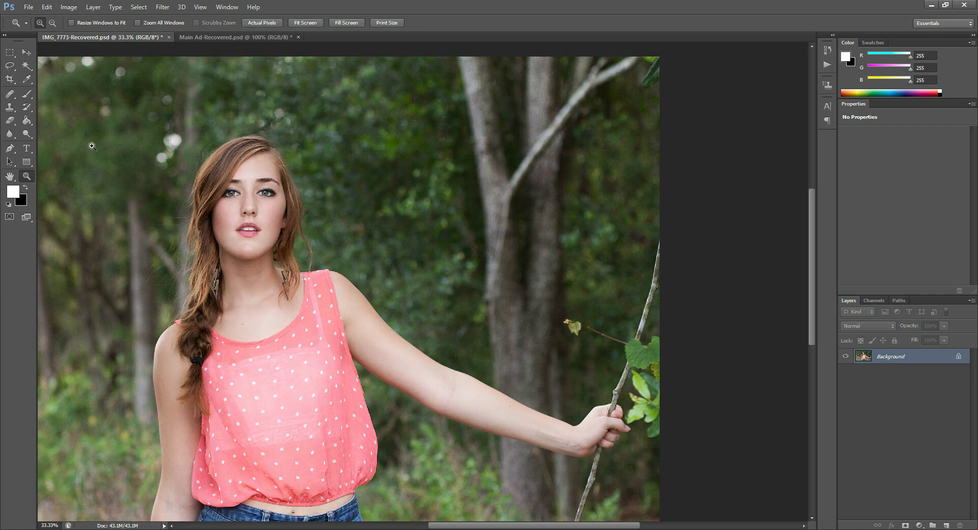